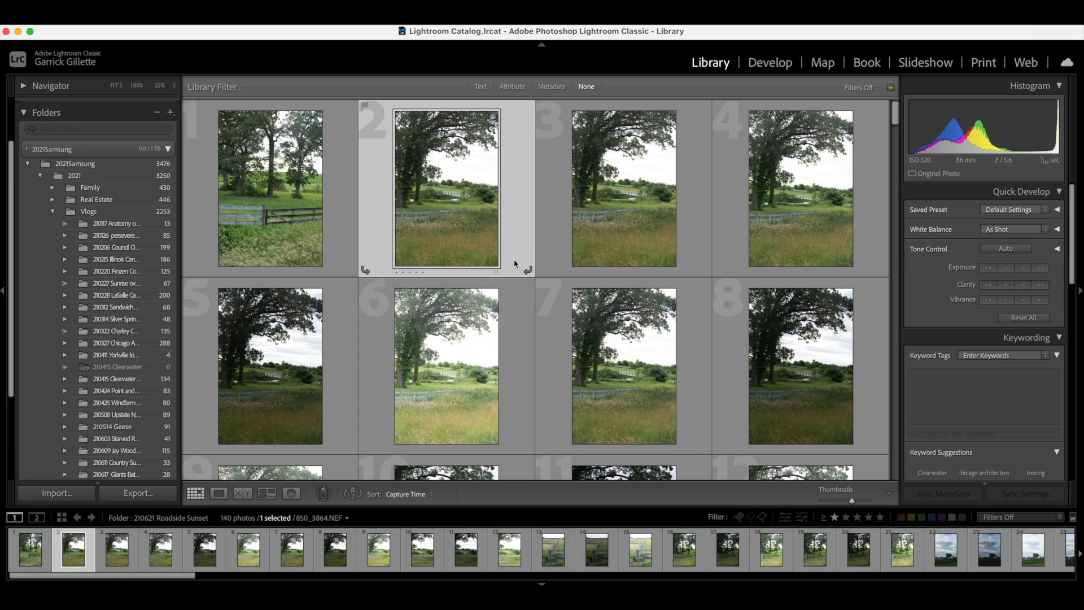
- Rate the second photo, 850_3864.NEF, one star and move on through the tree photos to 850_3872.NEF
key(1)
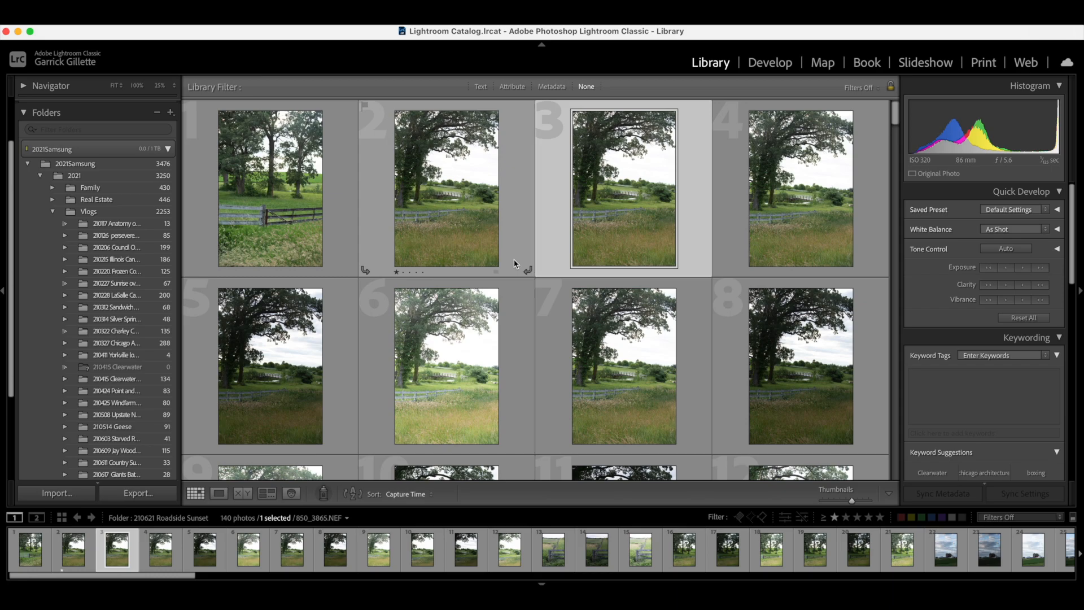
key(Right)
key(Right)
key(Right)
key(Right)
key(Right)
key(Right)
key(Right)
- Compare 850_3872.NEF with the following photo in Loupe view, ending in the grid on 850_3872.NEF
key(e)
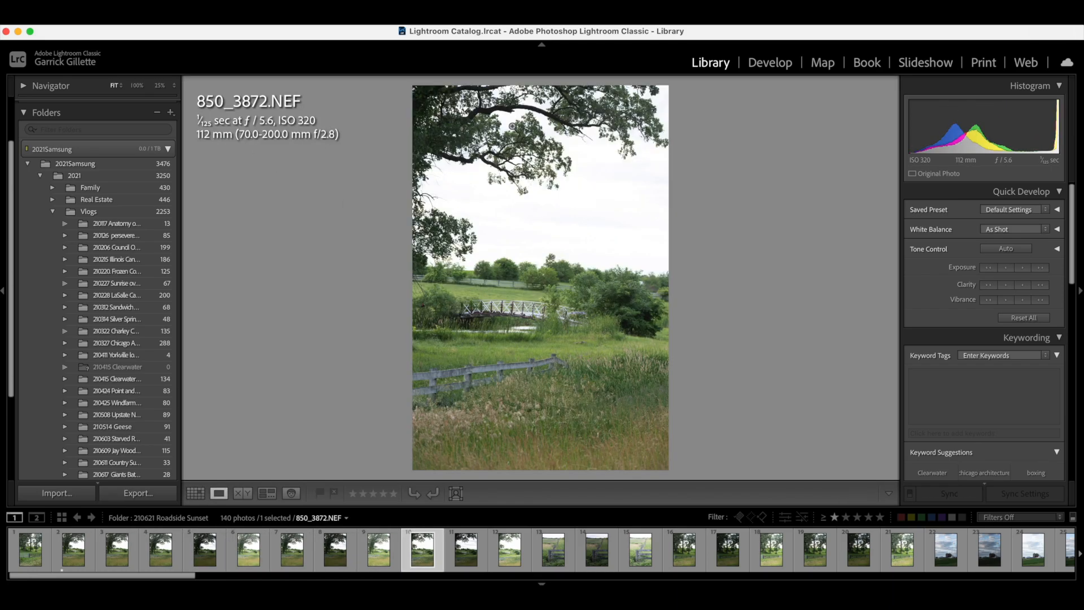
key(g)
key(Right)
key(e)
key(Left)
key(g)
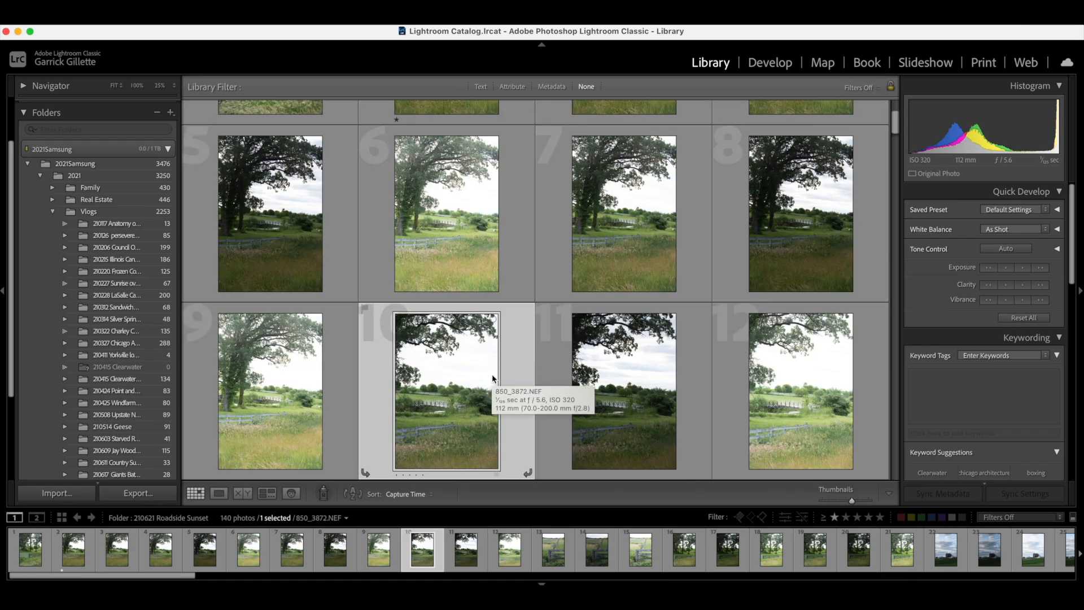
- Rate photos 10 and 11 one star and continue the review into the fence and tree photos
key(Right)
key(Right)
key(Right)
key(Right)
key(Right)
key(Right)
key(Right)
key(Right)
key(Right)
key(Right)
key(Right)
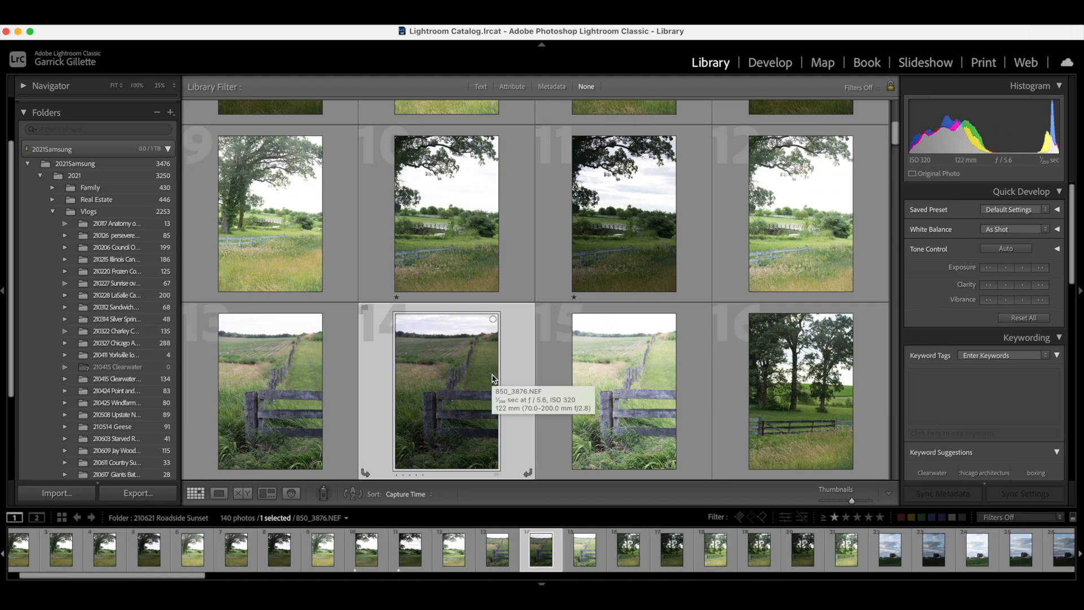
- Enlarge the grid thumbnails to two per row and continue the review to the silo photo 850_3888.NEF
drag(852, 501, 870, 500)
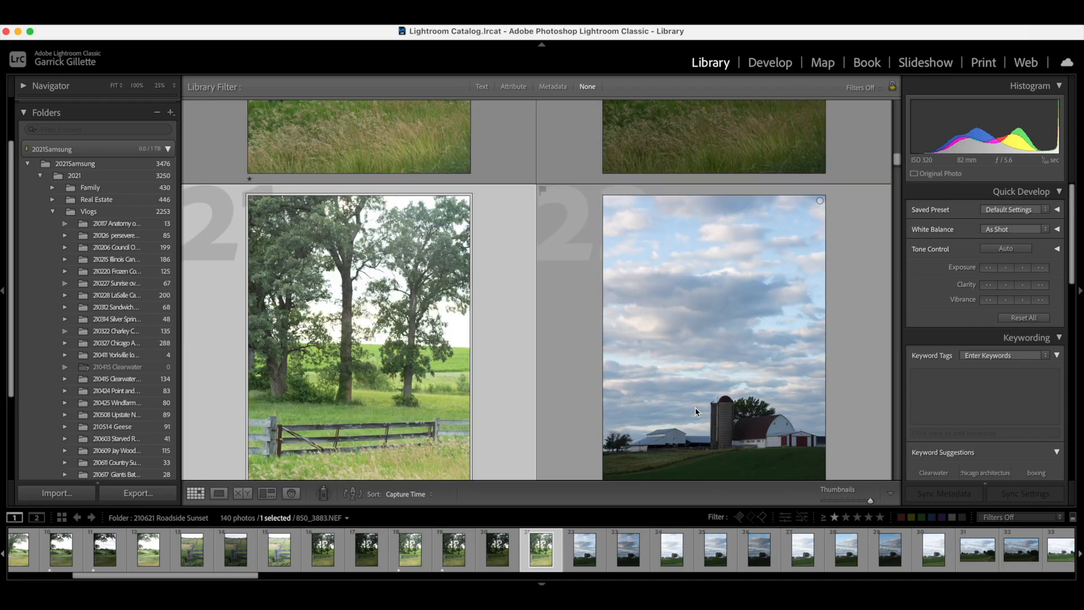
scroll(696, 408, up, 5)
scroll(219, 366, down, 3)
click(219, 366)
key(Down)
key(Down)
key(Down)
key(Down)
key(Down)
key(Down)
key(Down)
key(Down)
key(Down)
key(Down)
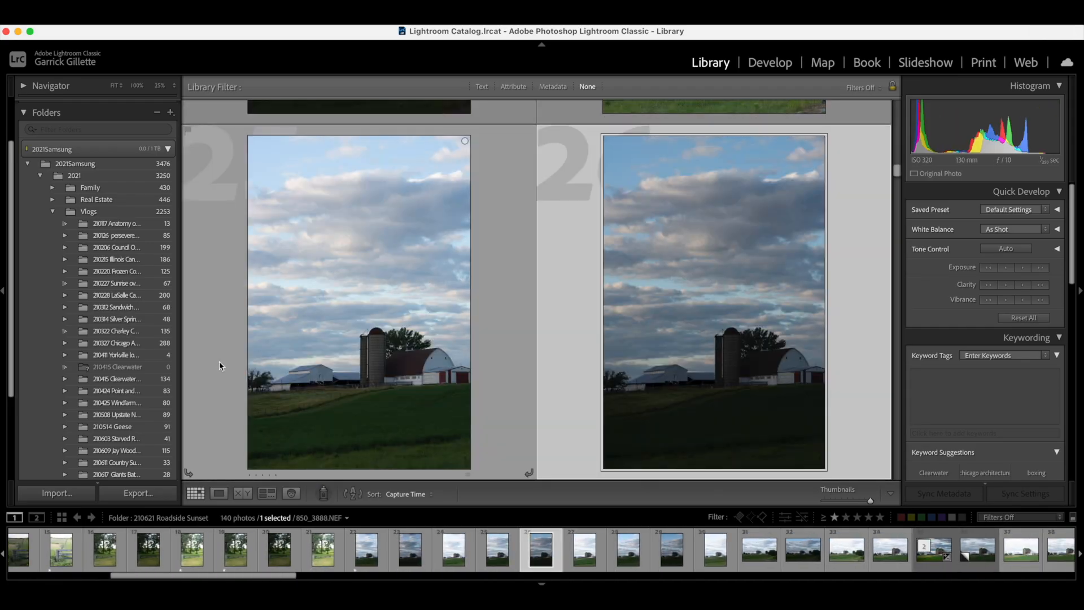
- Review the farm photos up to 850_3910.NEF, rating photo 46 one star
key(Down)
key(Down)
key(Down)
key(Down)
key(Down)
key(Down)
key(Down)
key(Down)
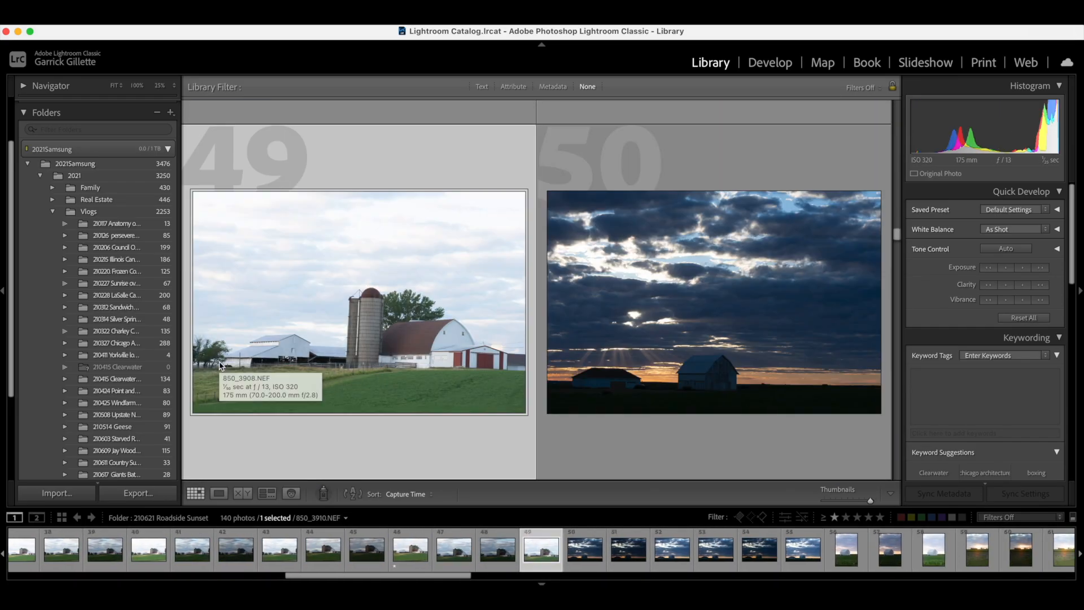
- Continue the one-star selection through the dark cloud and sunset photos to 850_3928.NEF
key(x)
key(Down)
key(Down)
key(Down)
key(Down)
key(Down)
key(Down)
key(Down)
key(Down)
key(Down)
key(Down)
key(Down)
key(Down)
key(Down)
key(Down)
key(Down)
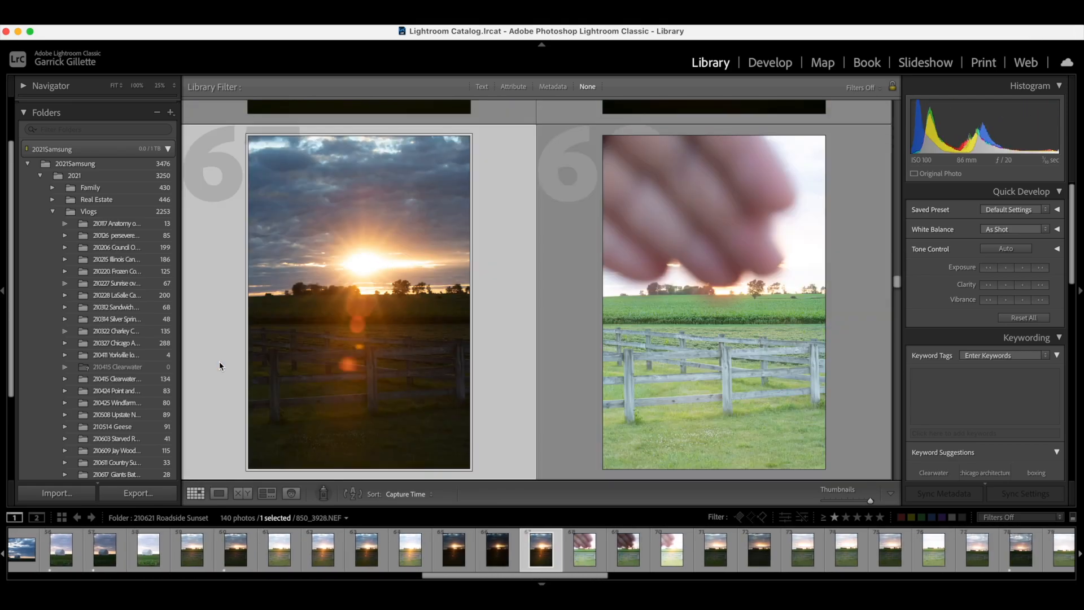
- Review the sunset photos up to 850_3955.NEF, rating the keepers one star and a standout photo two stars
key(Left)
key(Left)
key(Left)
key(Left)
key(Left)
key(Left)
key(Right)
key(Right)
key(Right)
key(Right)
key(Right)
key(Right)
key(Right)
key(Right)
key(1)
key(Right)
key(Right)
key(Right)
key(2)
key(Right)
key(Right)
key(Right)
key(Right)
key(Right)
key(Right)
key(Right)
key(Right)
key(Right)
key(Right)
key(Right)
key(Right)
key(Right)
key(Right)
key(Right)
key(Right)
key(Right)
key(Right)
key(Right)
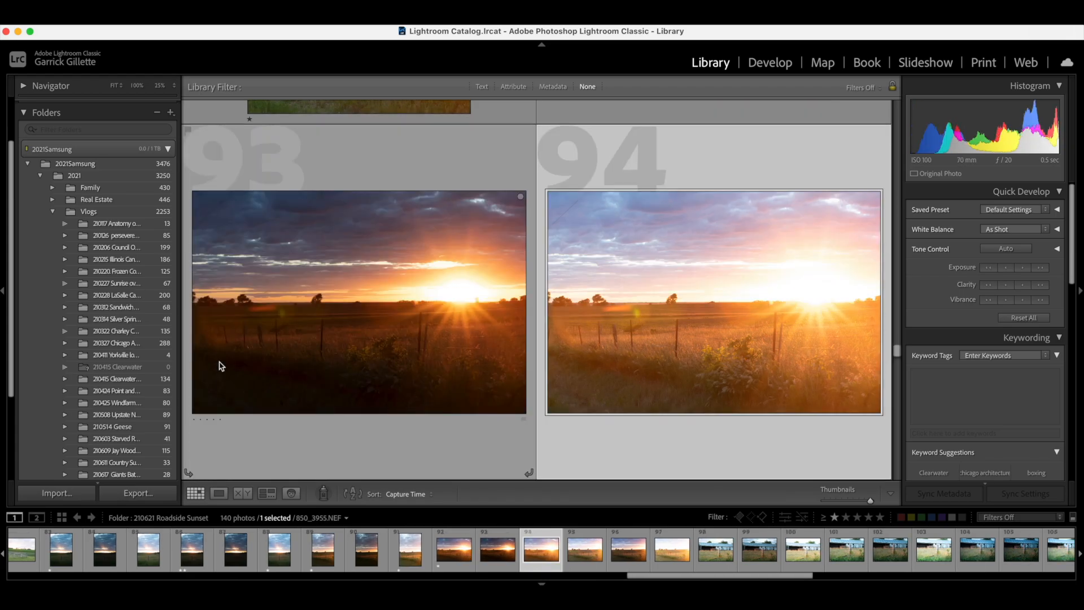
- Continue the review to the fence post photo 850_3972.NEF, rating photo 109 one star
key(Right)
key(Right)
key(Right)
key(Right)
key(Right)
key(Right)
key(Right)
key(Right)
key(Right)
key(Right)
key(Right)
key(Right)
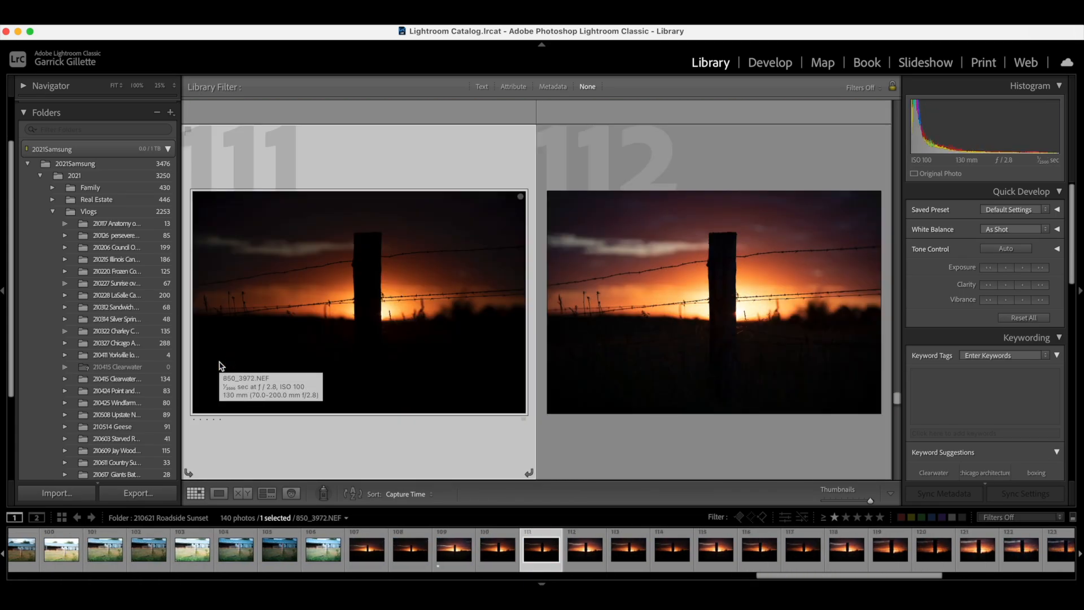
- Review the fence post sunset photos up to 850_3989.NEF, rating photos 117, 119, 120, 123 and 125 one star
key(Right)
key(Right)
key(Right)
key(Right)
key(Right)
key(Right)
key(Right)
key(Right)
key(Right)
key(Right)
key(Right)
key(Right)
key(Right)
key(Right)
key(Right)
key(Right)
key(Right)
key(Right)
key(Right)
key(Right)
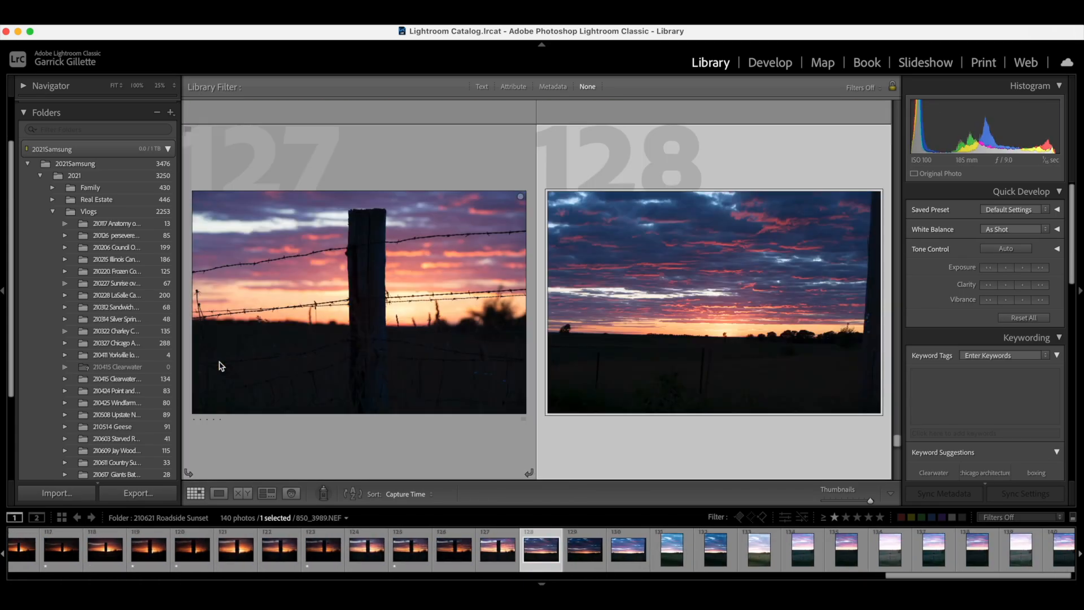
- Finish the first pass through the final sunset photos, rating the last one, 850_4002.NEF, one star
key(Right)
key(Right)
key(Right)
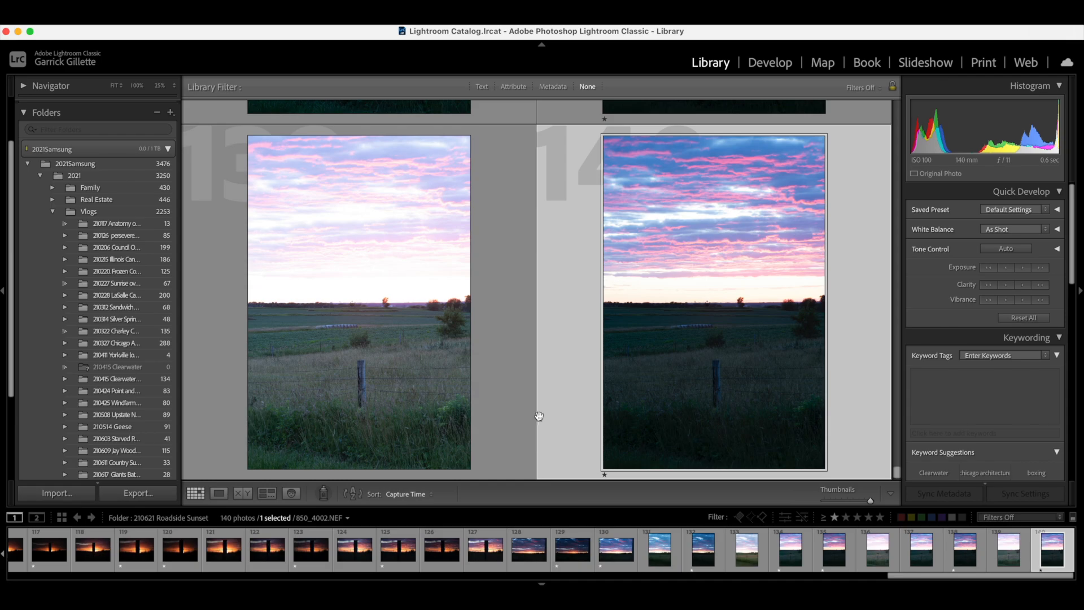
- Filter the folder to photos whose rating is equal to one star
click(823, 519)
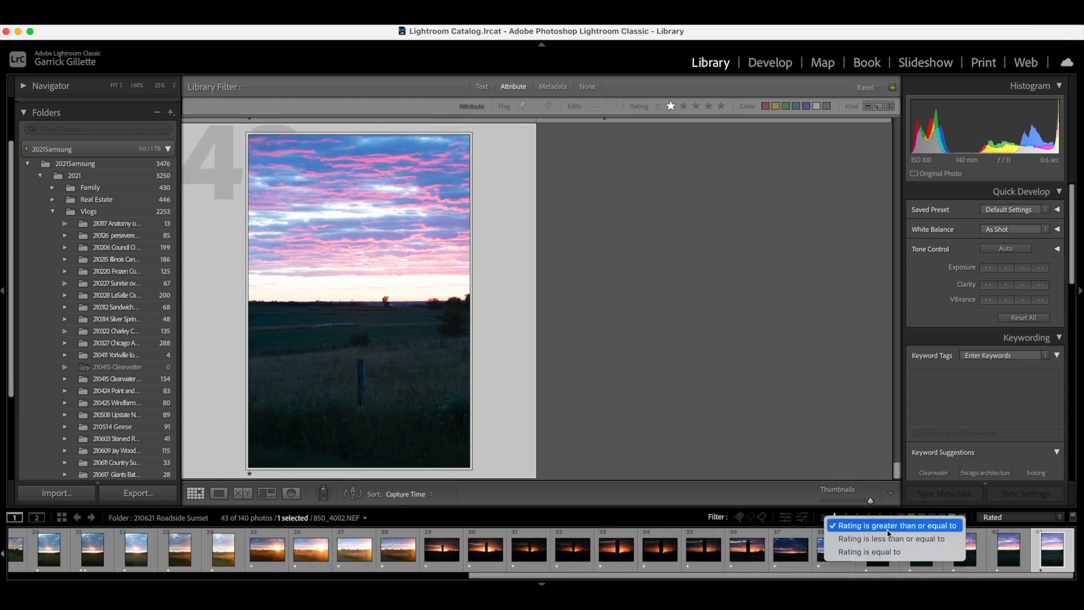
click(886, 553)
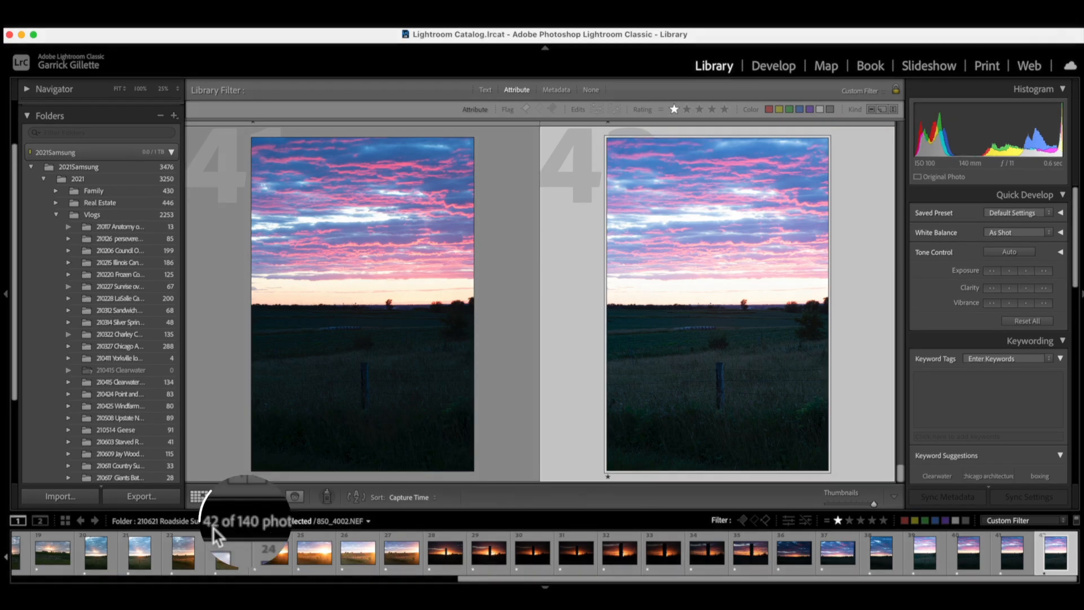
- Go back to the start of the filtered photos and rate the oak tree and bridge photo 850_3864.NEF two stars
scroll(542, 553, left, 10)
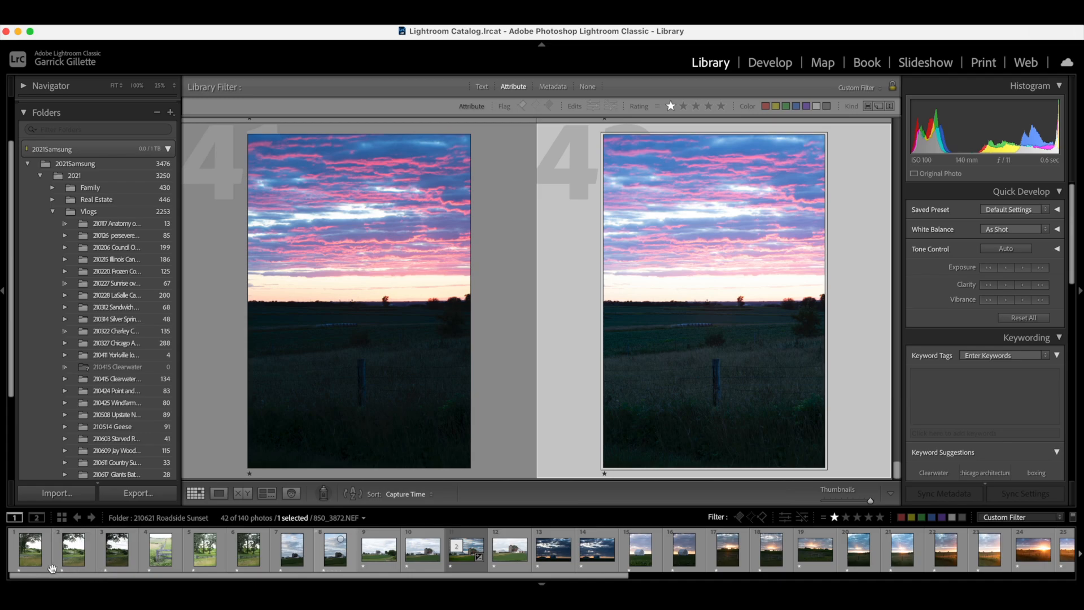
click(31, 549)
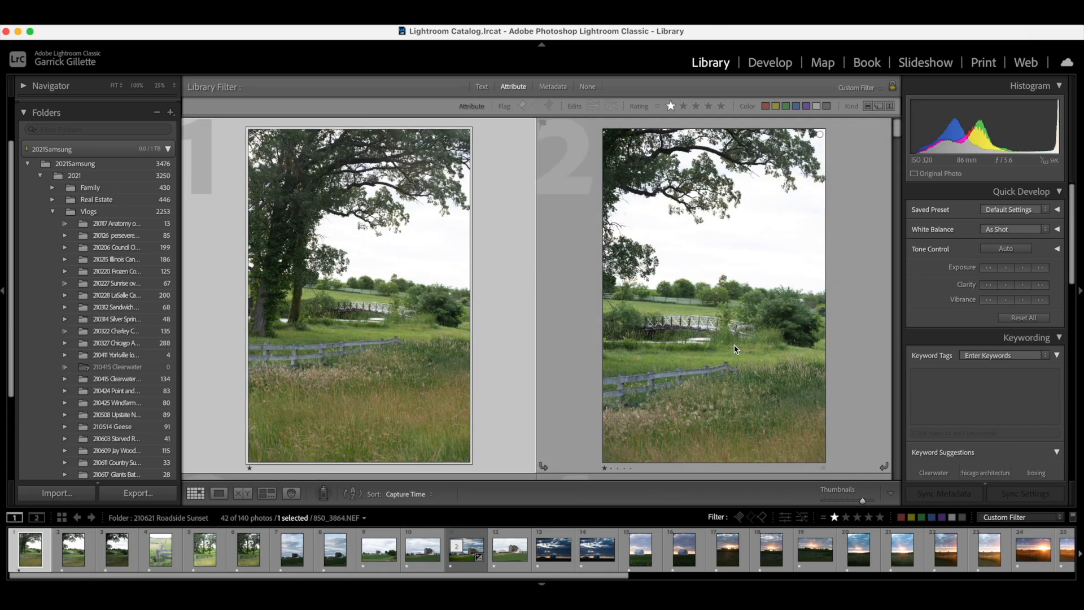
scroll(569, 358, down, 1)
key(0)
scroll(516, 362, down, 5)
click(516, 364)
key(2)
- Change the rating filter to show photos rated greater than or equal to one star
click(845, 516)
click(823, 517)
click(893, 524)
click(834, 516)
scroll(702, 427, down, 4)
scroll(702, 428, down, 8)
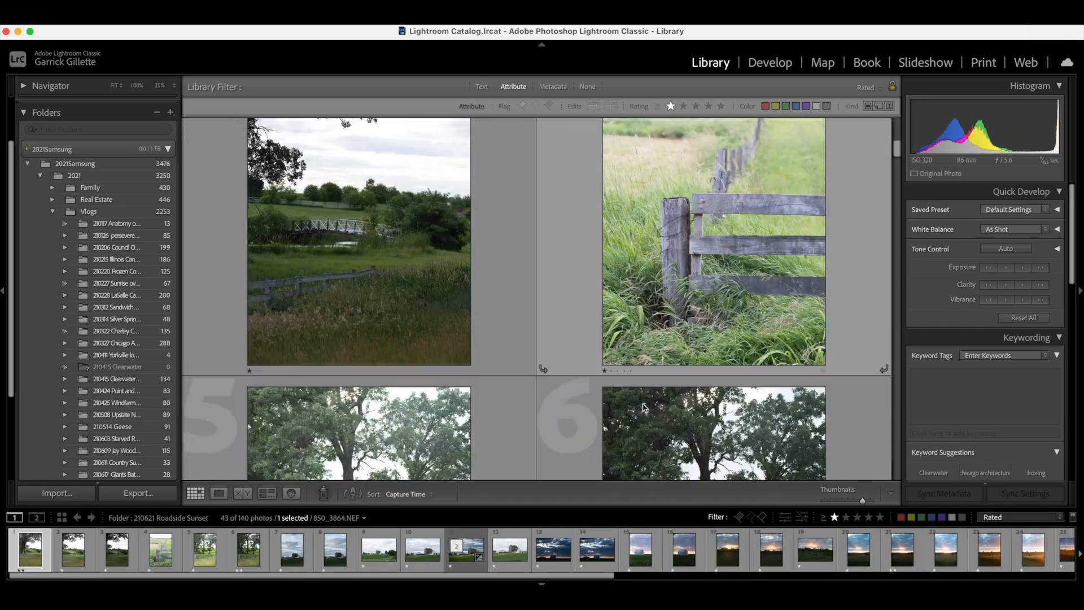
- Rate the strongest tree and red-barn farm photos, through the barn-and-silo shot 850_3907.NEF, two stars
click(514, 388)
key(2)
scroll(565, 395, down, 5)
click(589, 399)
key(2)
key(Right)
key(2)
scroll(627, 394, up, 3)
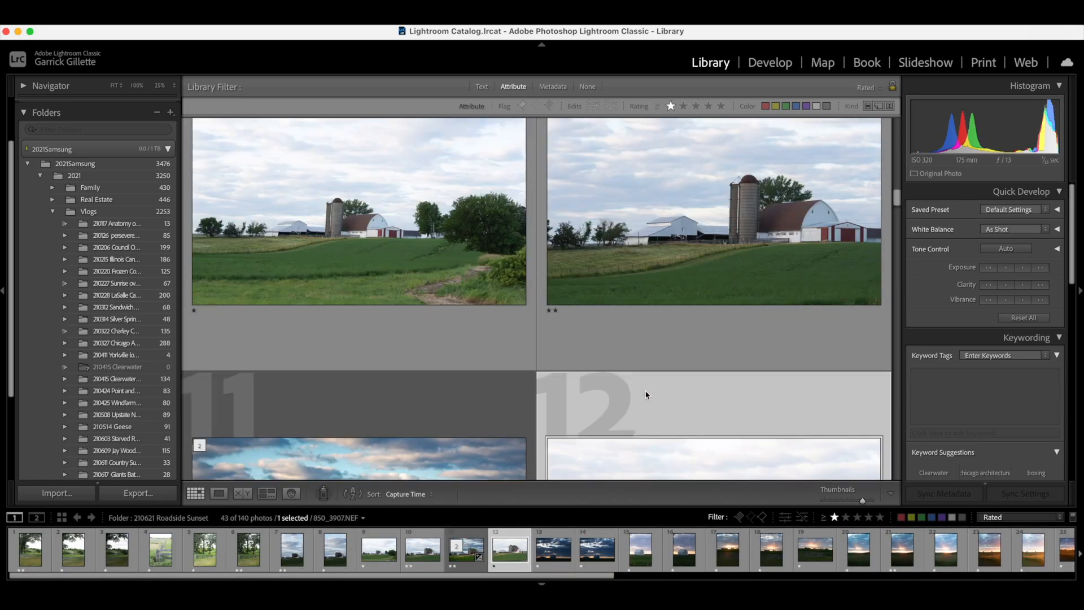
key(2)
- Continue the second pass through the early sunset photos and rate the best cloud and fence-lined field shots two stars
scroll(613, 392, down, 8)
click(521, 395)
key(2)
scroll(547, 408, down, 3)
scroll(548, 403, down, 4)
click(455, 354)
key(2)
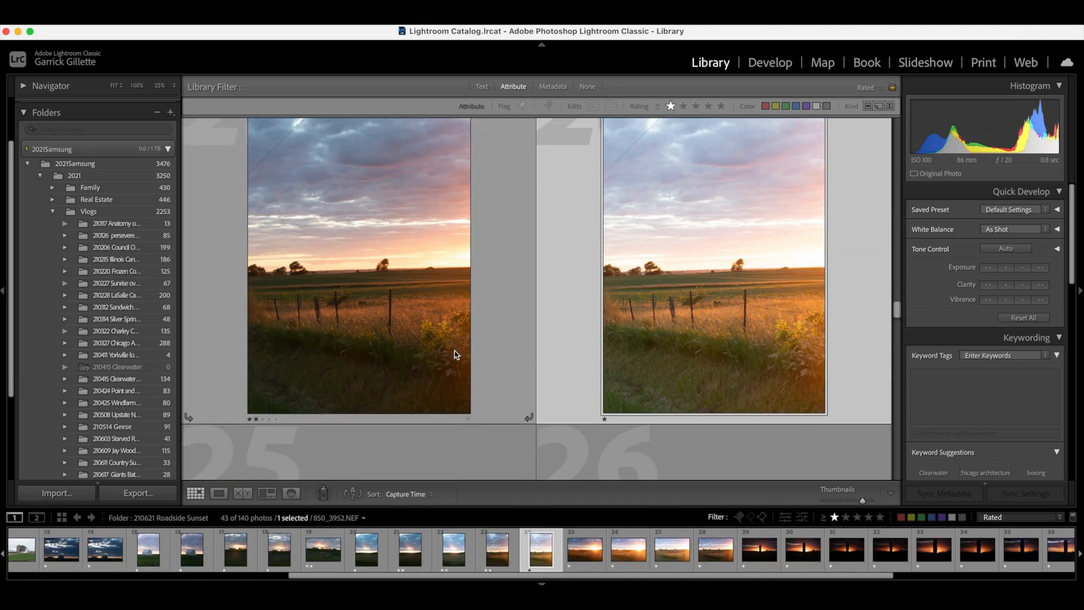
- Rate the best golden sunset photos and barbed-wire fence post silhouettes two stars
scroll(523, 365, down, 4)
click(501, 385)
key(2)
key(2)
scroll(537, 383, down, 5)
click(472, 375)
key(2)
scroll(565, 395, down, 8)
click(500, 415)
key(2)
key(2)
scroll(568, 384, down, 3)
key(2)
key(2)
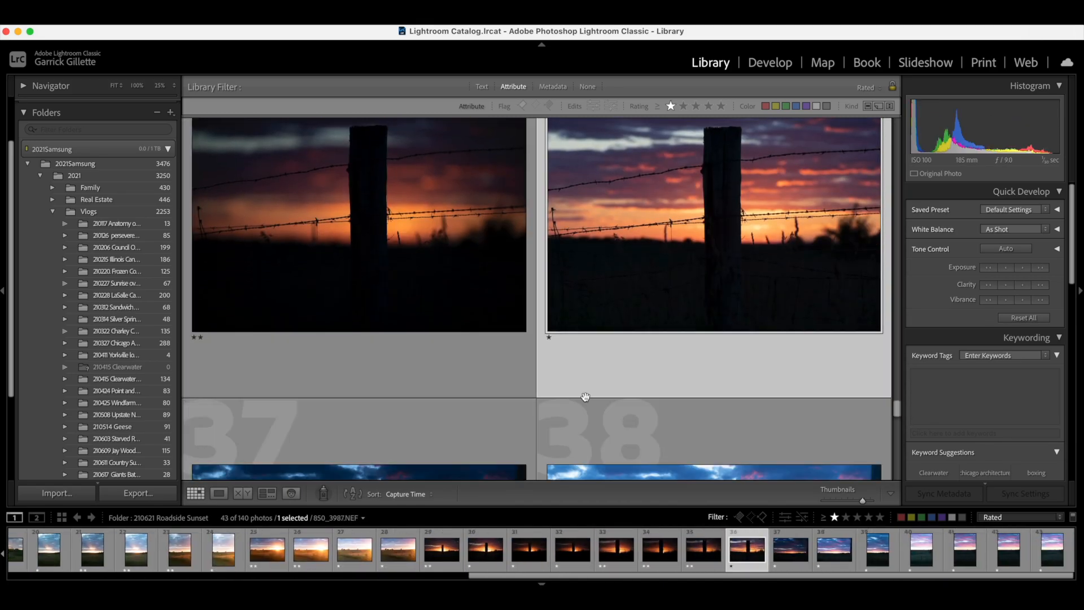
- Finish the second pass by rating the two best pink-cloud dusk photos at the end of the folder two stars
scroll(527, 411, down, 8)
click(521, 412)
key(2)
click(516, 421)
key(2)
- Filter the folder to photos whose rating is equal to two stars
click(845, 517)
click(824, 516)
click(864, 551)
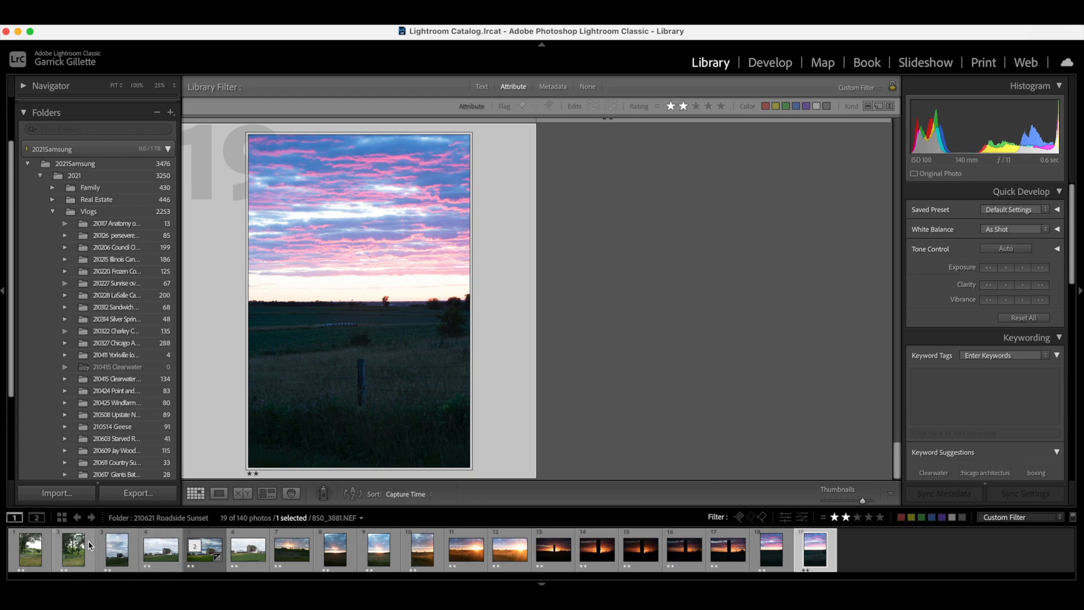
- Open the first two-star photo, the oak tree and bridge shot 850_3864.NEF, in the Develop module
click(30, 548)
double_click(354, 377)
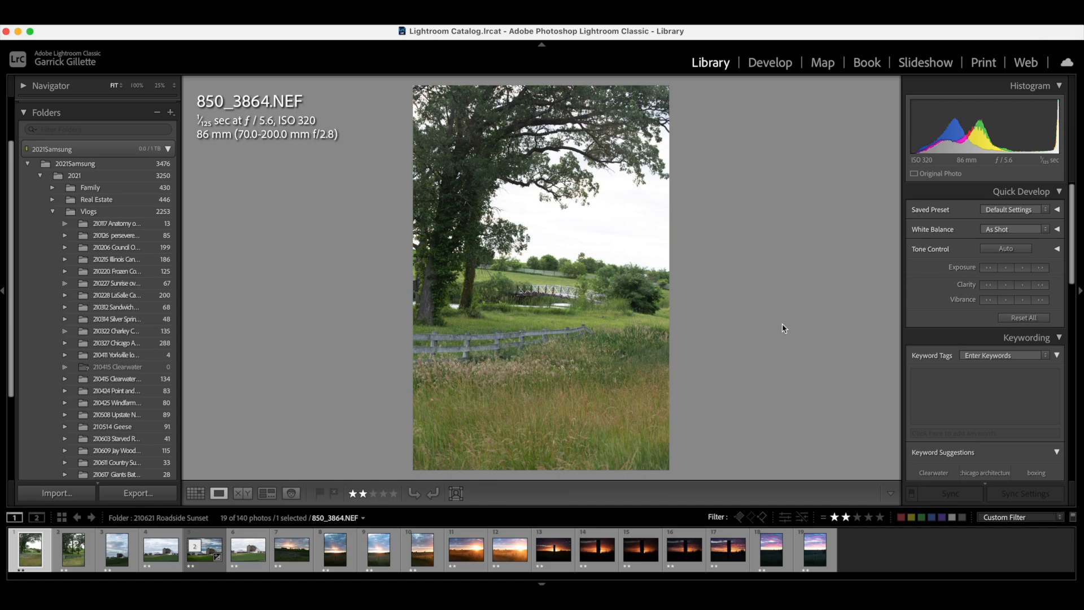
click(770, 63)
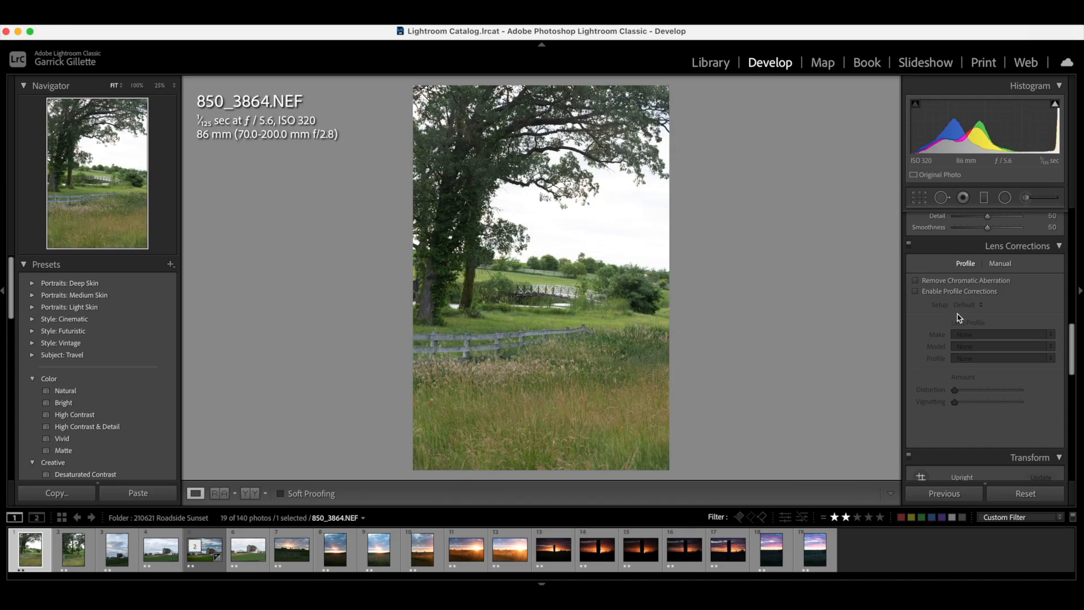
- Apply the Auto Upright correction to the oak tree photo in the Transform settings
scroll(958, 314, down, 7)
scroll(959, 317, down, 2)
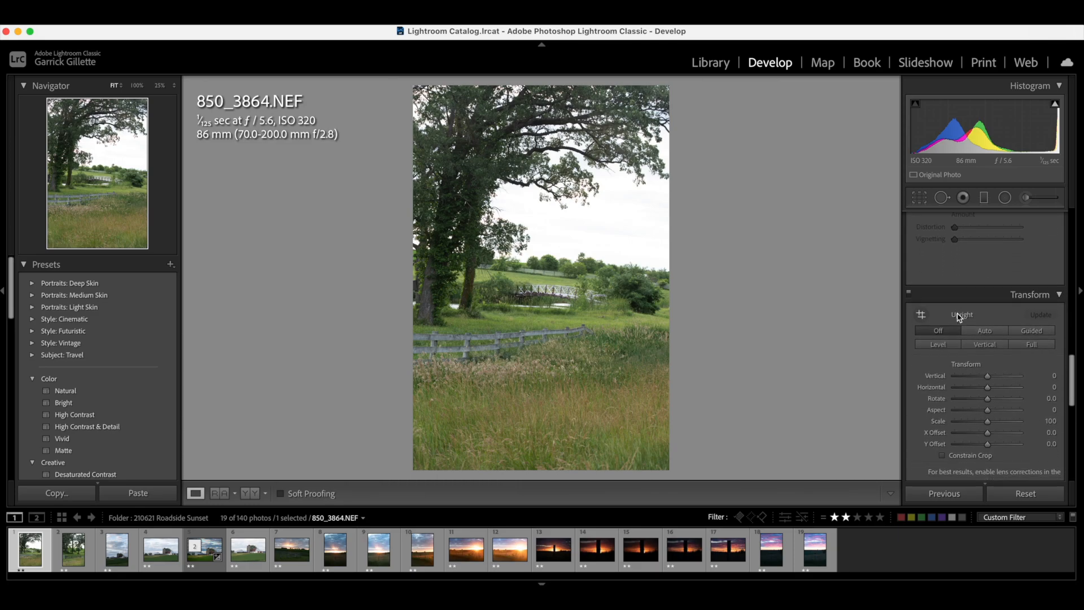
scroll(977, 288, down, 1)
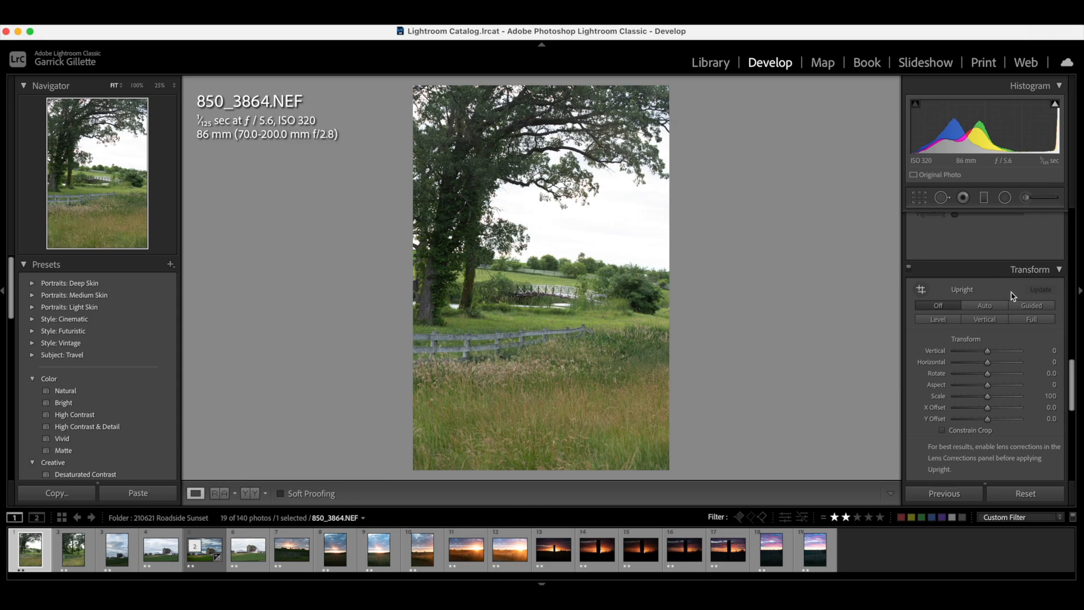
click(986, 306)
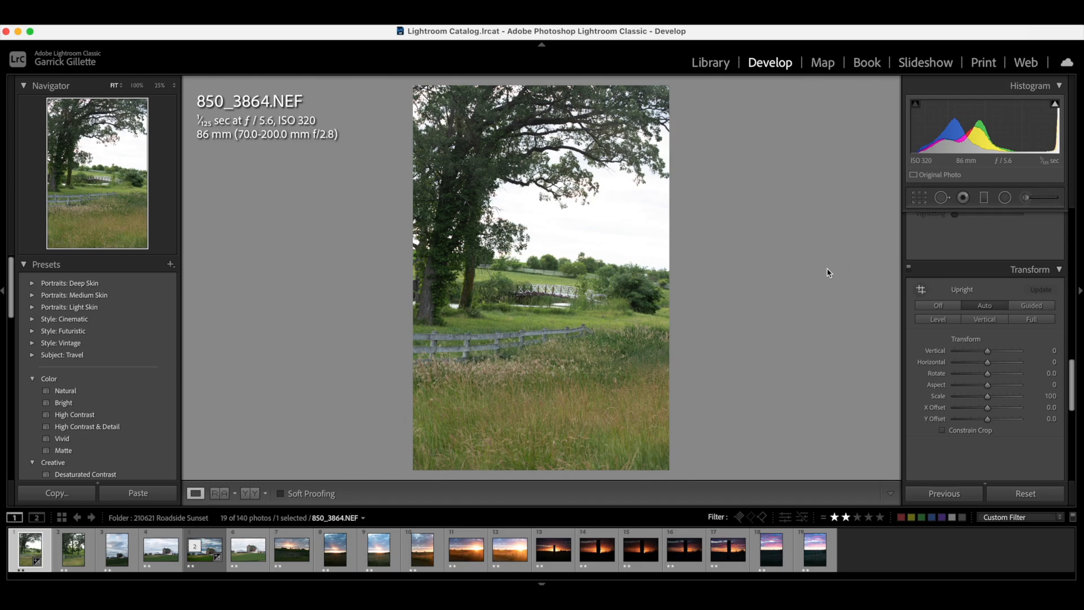
scroll(950, 286, down, 1)
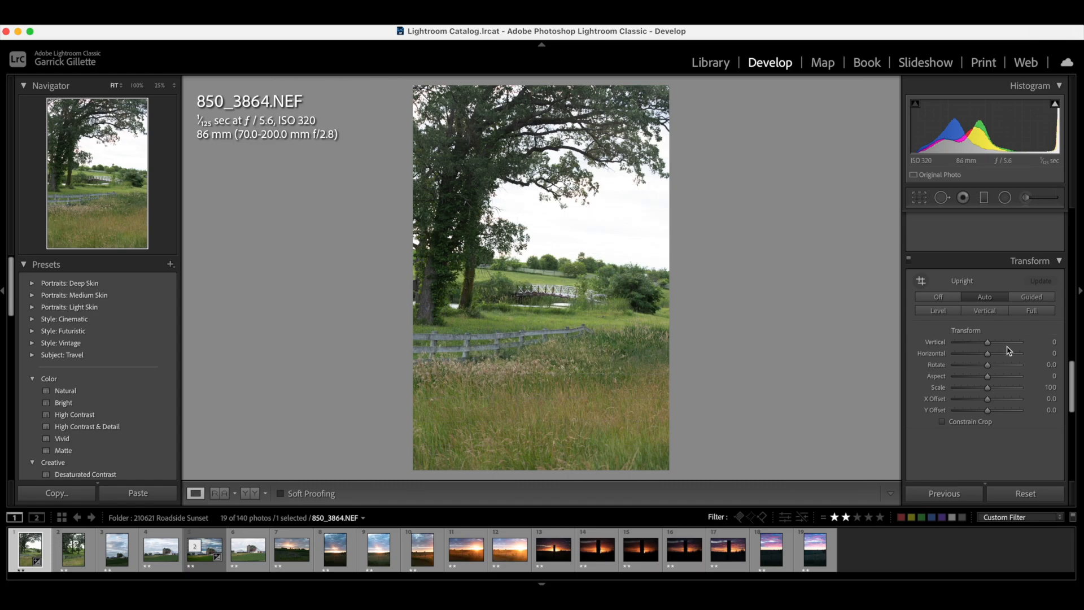
- Set the oak tree photo's white balance to Cloudy
scroll(1011, 347, up, 10)
scroll(1015, 344, up, 10)
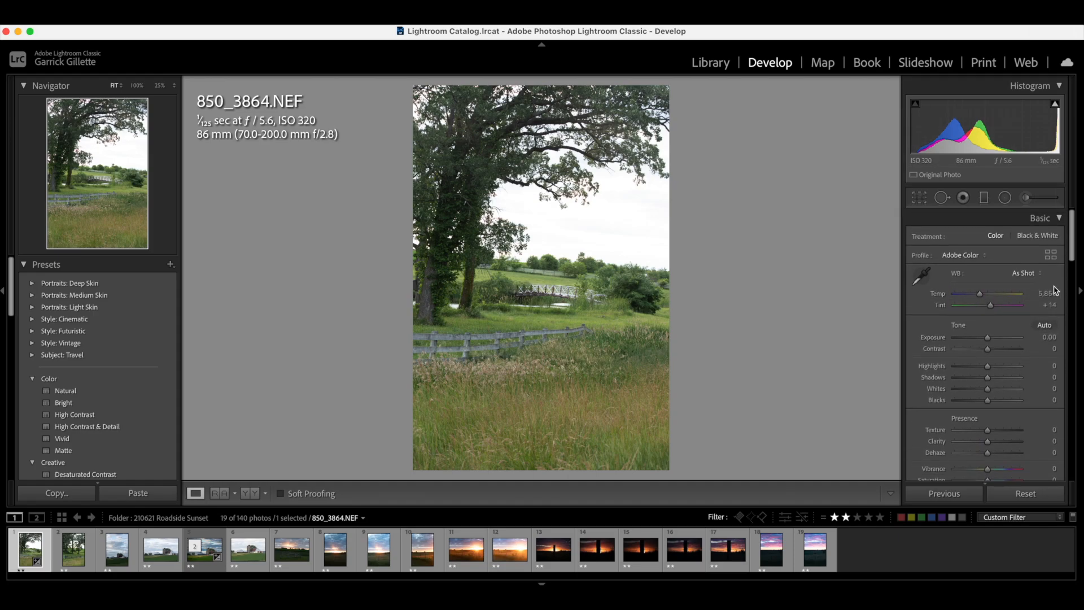
click(1026, 274)
click(1037, 308)
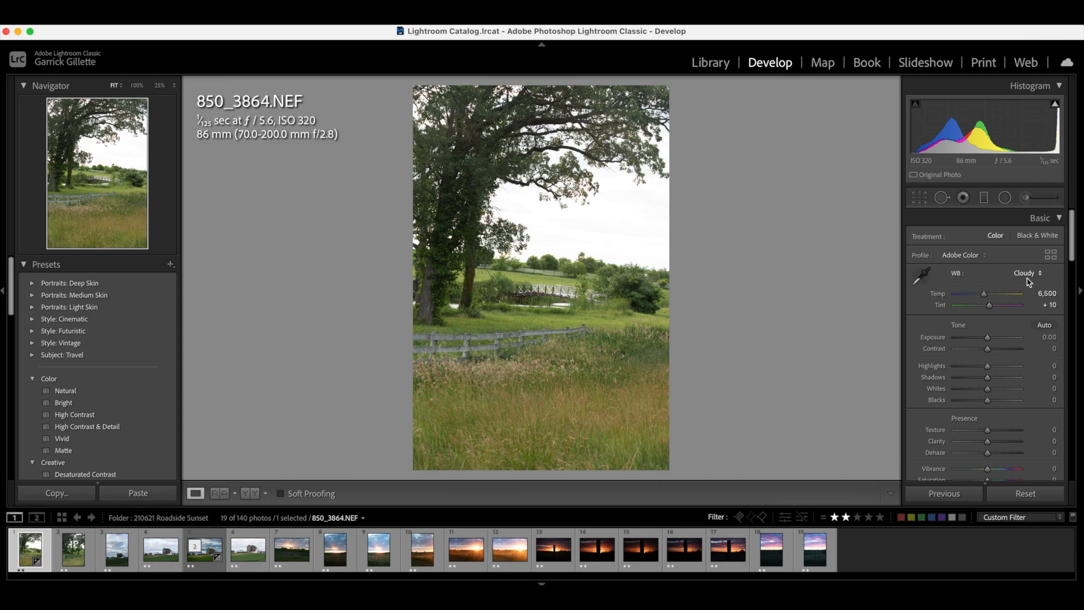
- Set Highlights to -100 and Shadows to +100 to recover the sky and open the dark areas
scroll(1009, 329, down, 2)
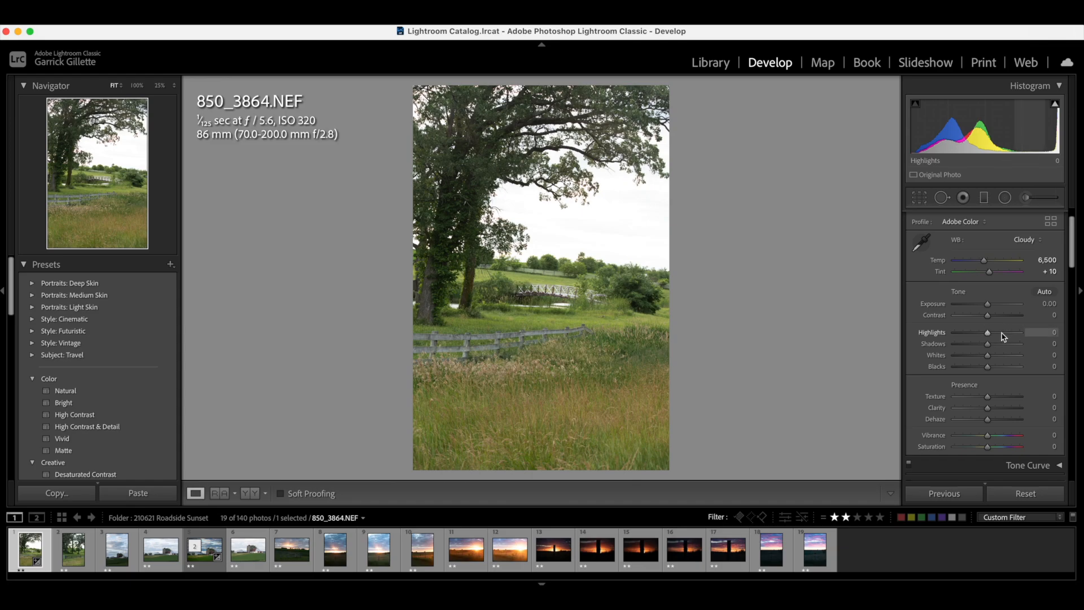
scroll(1004, 337, down, 1)
drag(988, 317, 1030, 332)
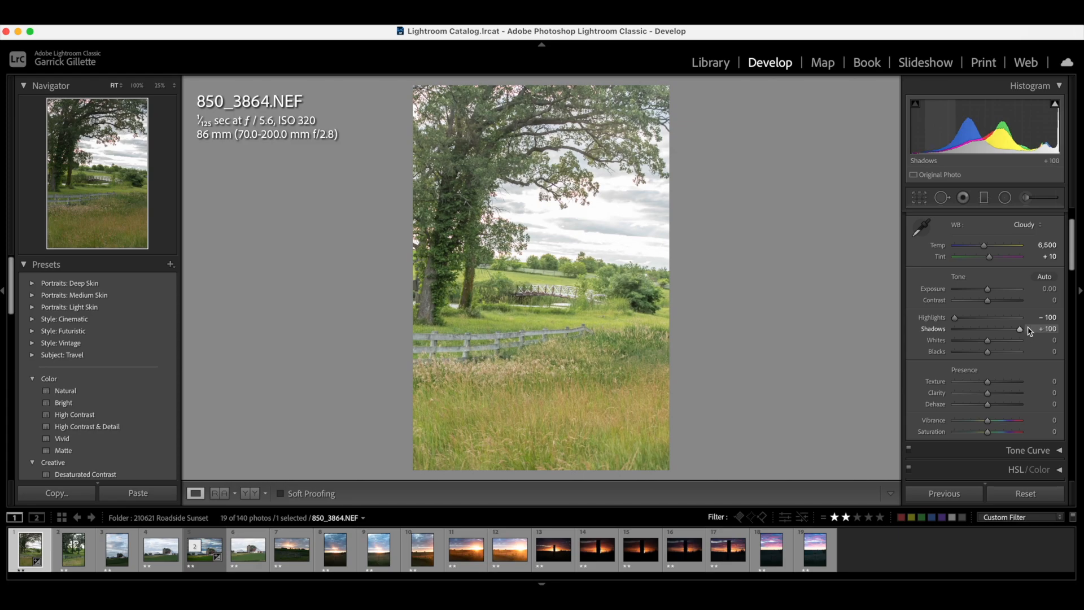
scroll(989, 336, up, 1)
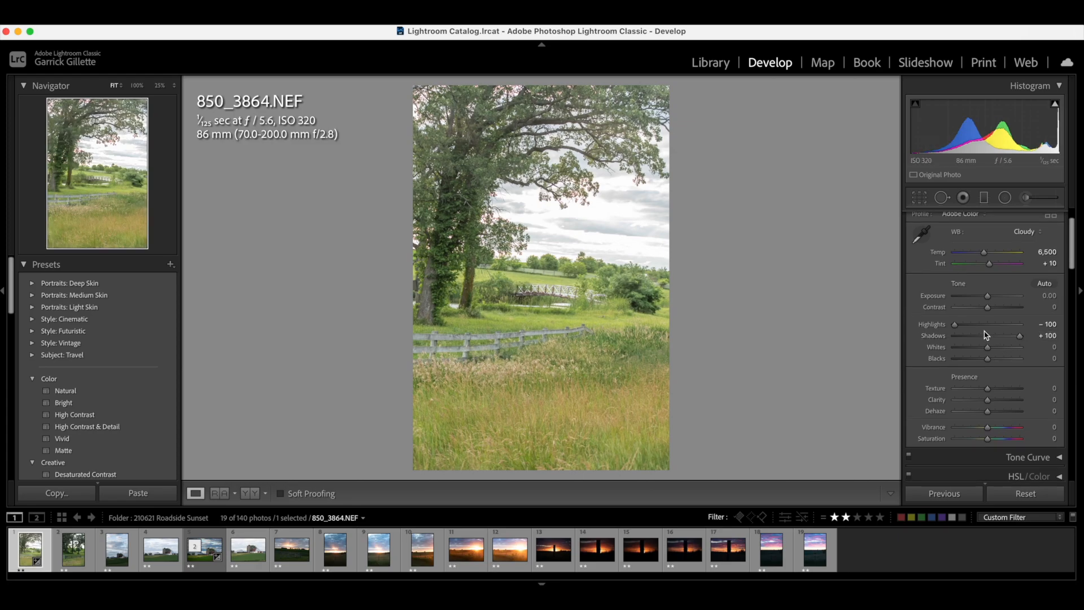
- Using the clipping preview as a guide, set Whites to -49 and Blacks to -78
key(alt)
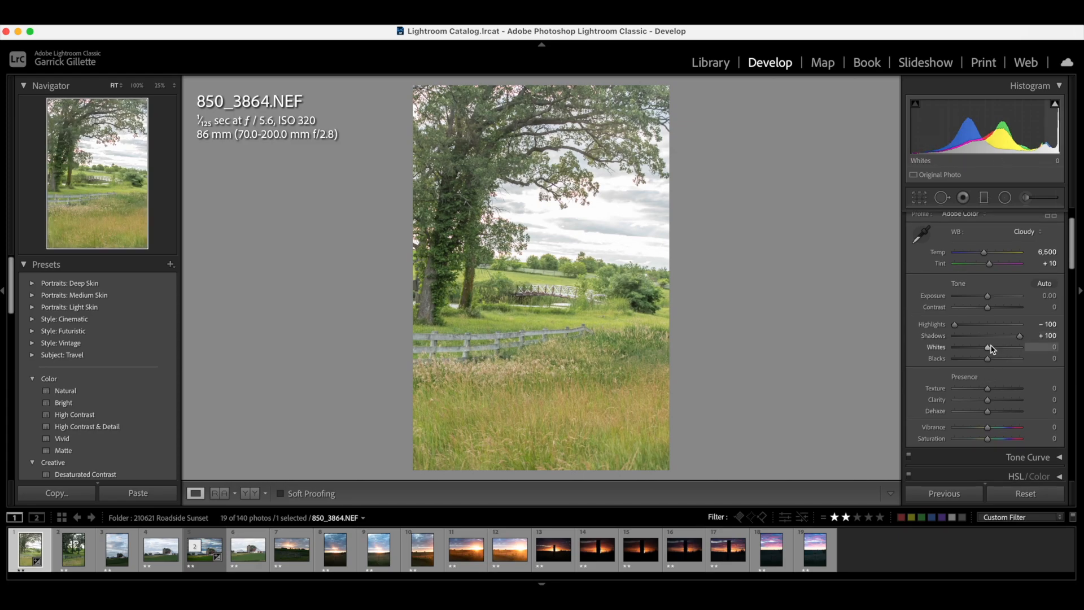
alt+click(988, 348)
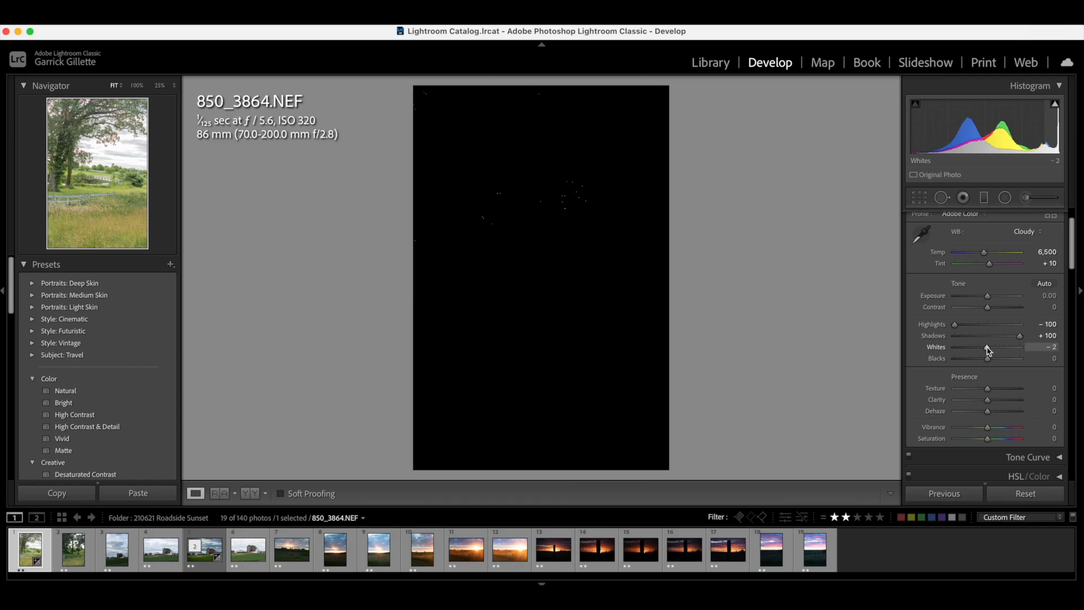
drag(987, 351, 971, 348)
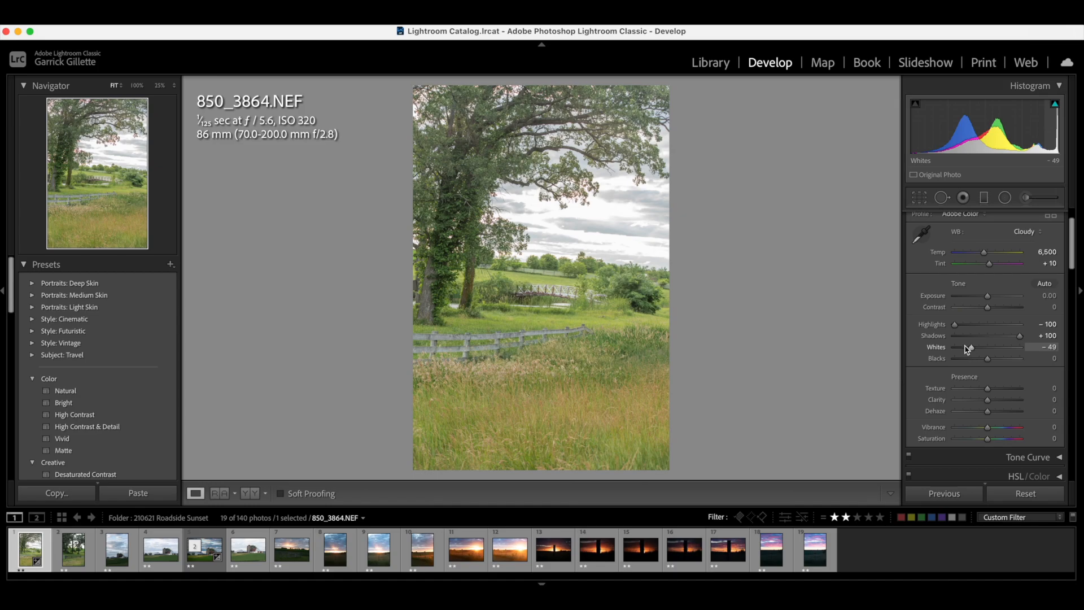
key(alt)
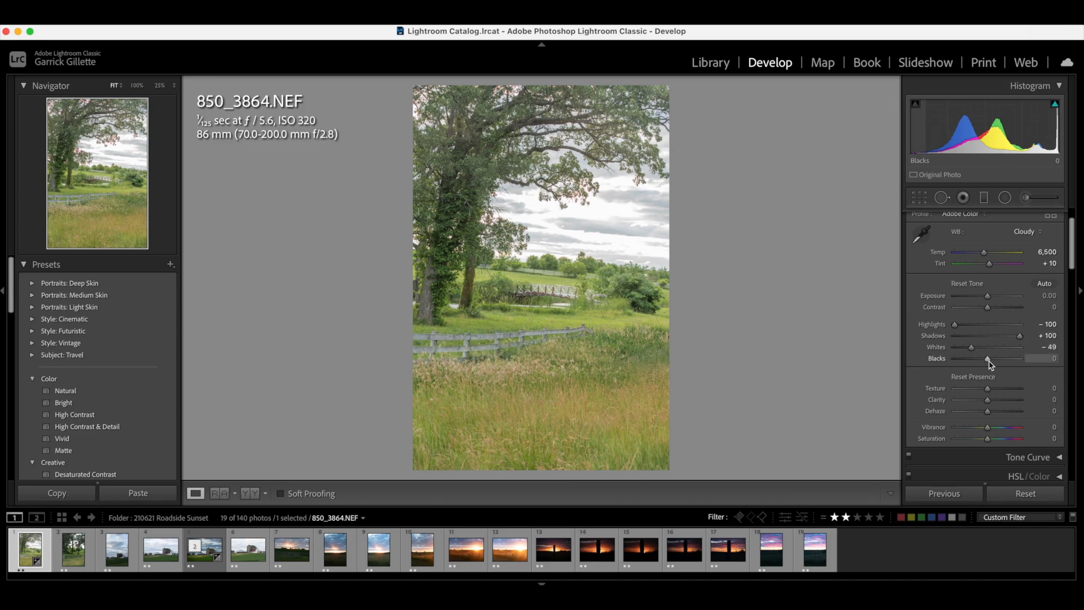
drag(988, 362, 963, 362)
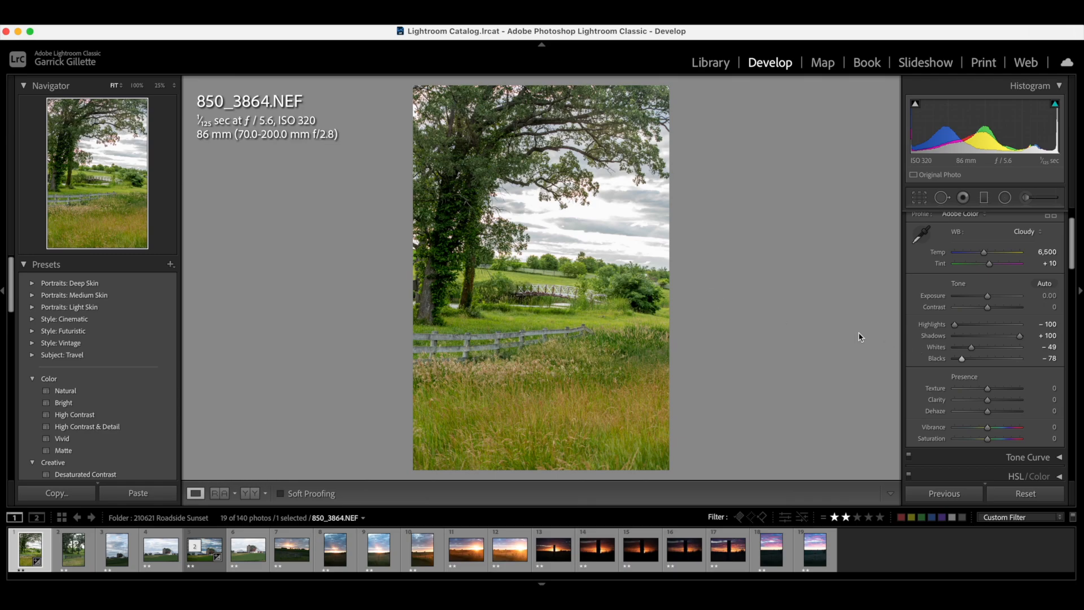
- Enable lens profile corrections and chromatic aberration removal for the oak tree photo
scroll(955, 368, down, 10)
scroll(954, 368, down, 8)
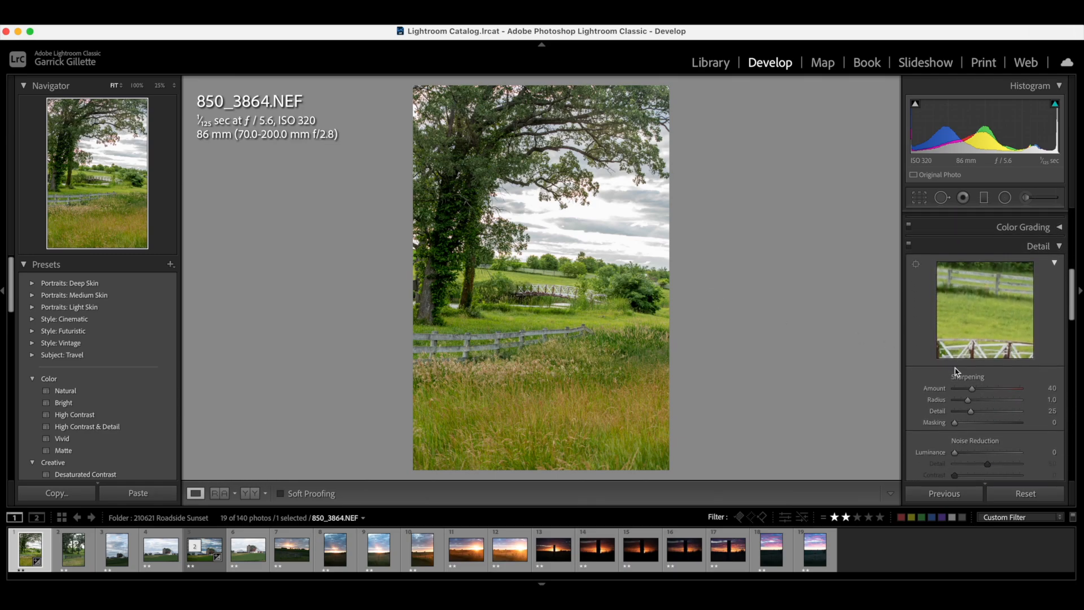
scroll(957, 372, down, 5)
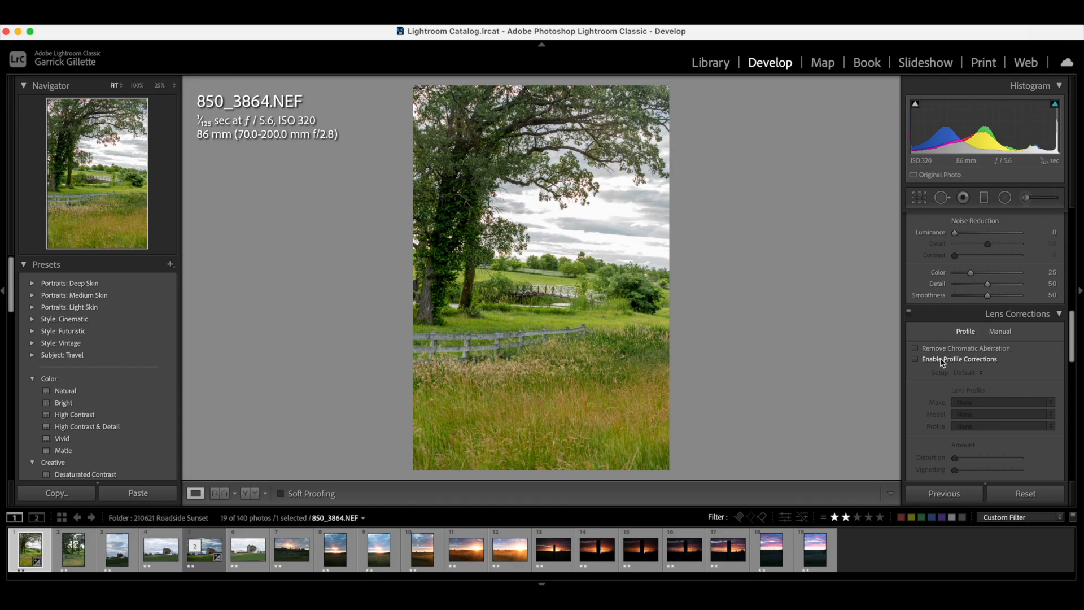
click(916, 361)
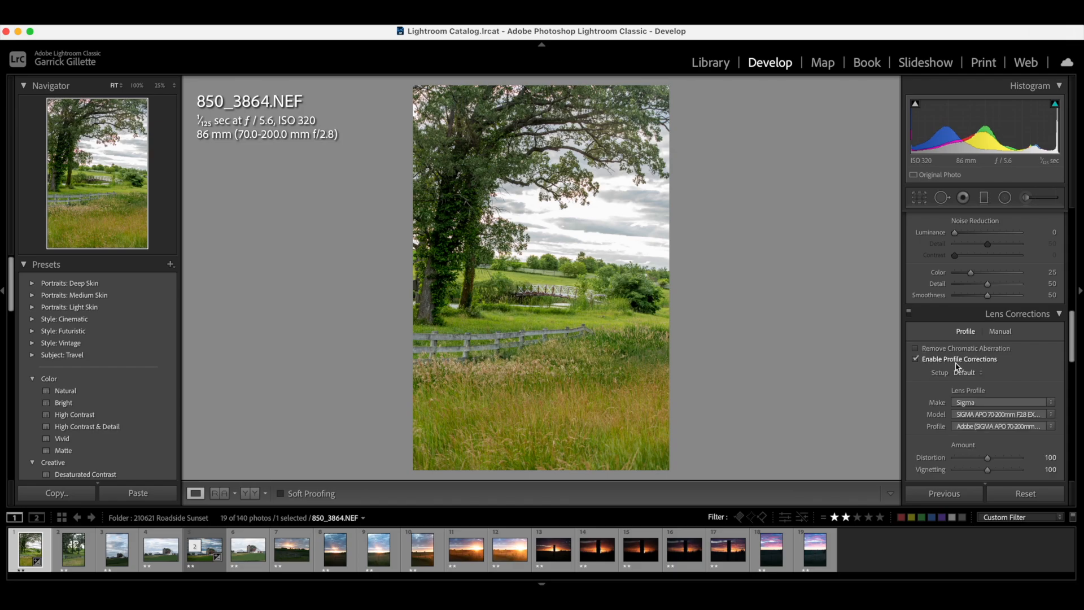
click(916, 349)
- Update the Auto Upright correction so it takes the lens corrections into account
scroll(905, 366, down, 5)
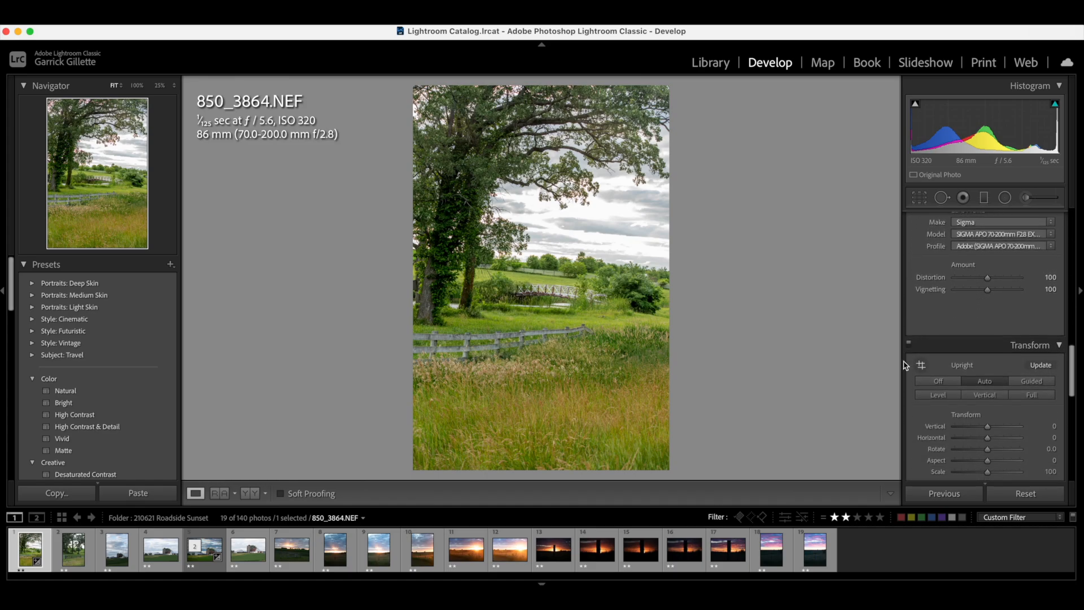
scroll(905, 365, down, 1)
click(1047, 343)
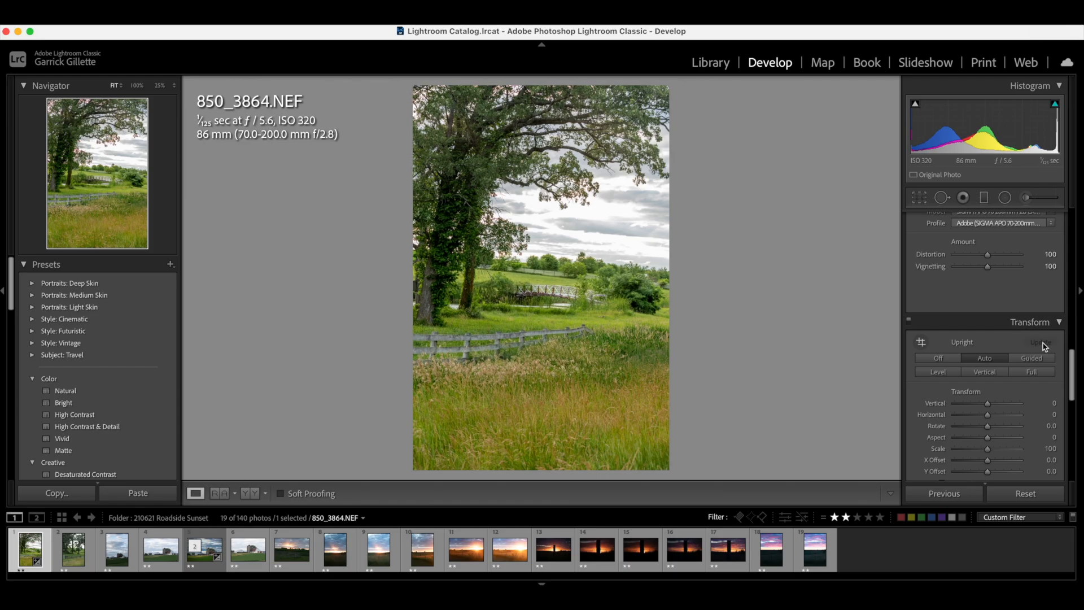
- Add a subtle Highlight Priority post-crop vignette with Amount -10
scroll(1012, 353, down, 6)
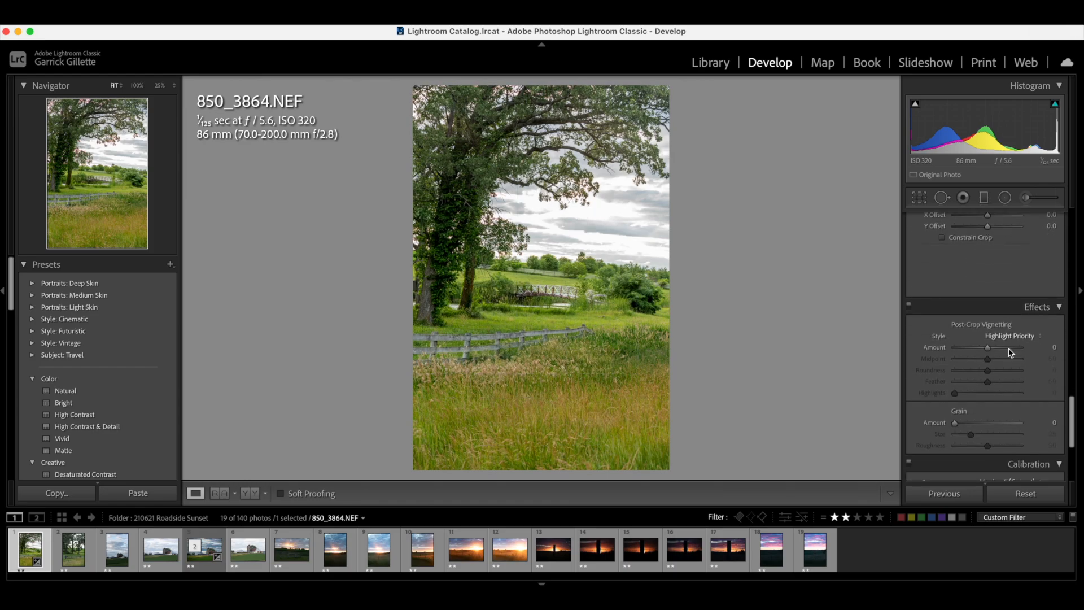
scroll(1011, 353, down, 2)
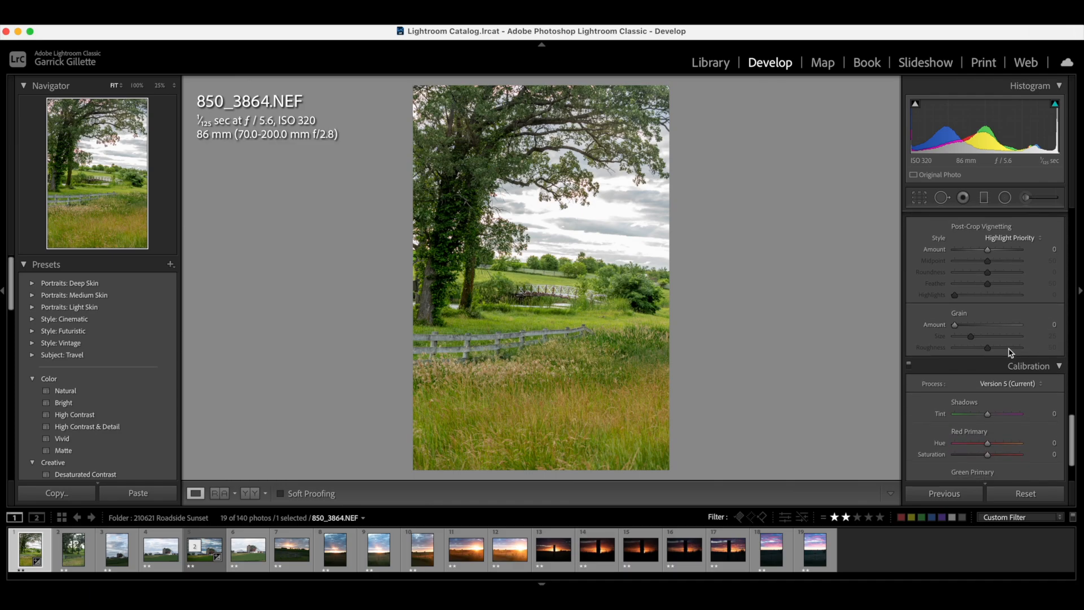
scroll(1009, 352, up, 1)
drag(990, 265, 986, 266)
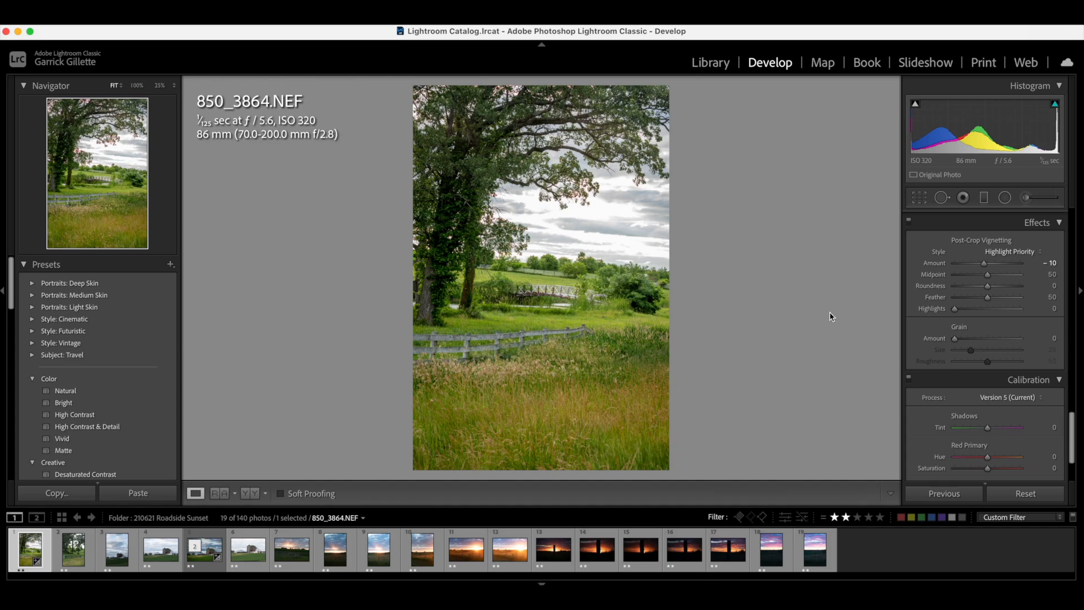
- Inspect the sharpness of the fence and grass at 100%, returning to the fitted view when done
scroll(995, 312, up, 5)
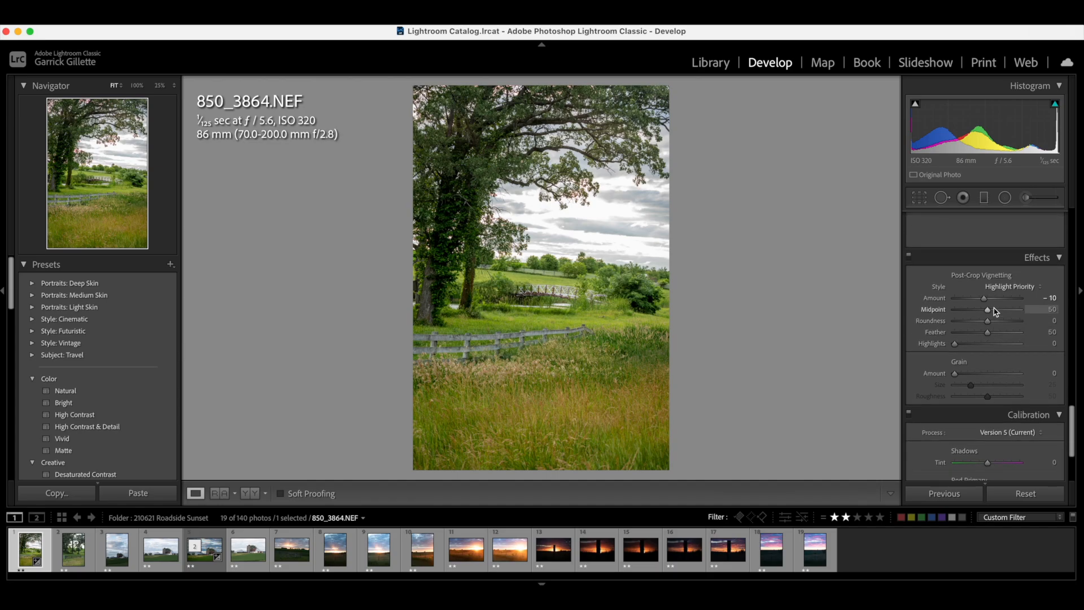
scroll(995, 312, up, 8)
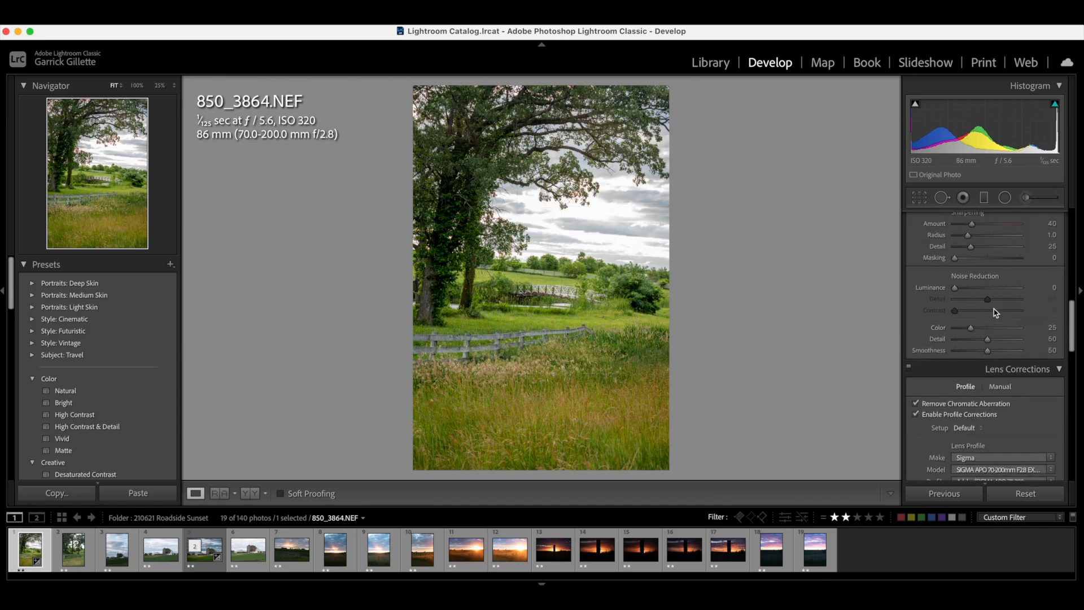
scroll(994, 308, up, 1)
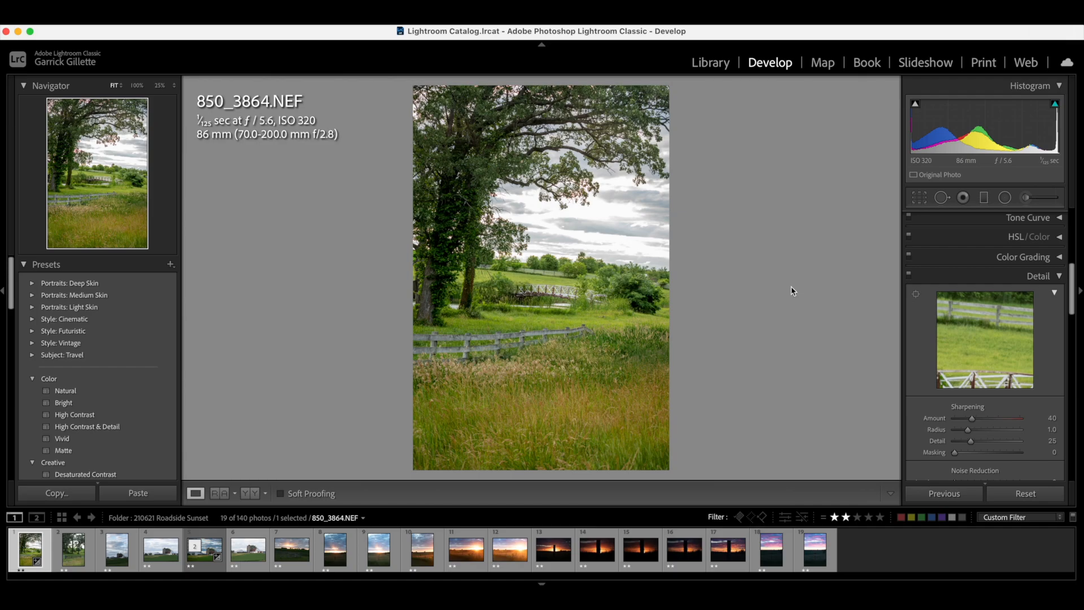
click(536, 343)
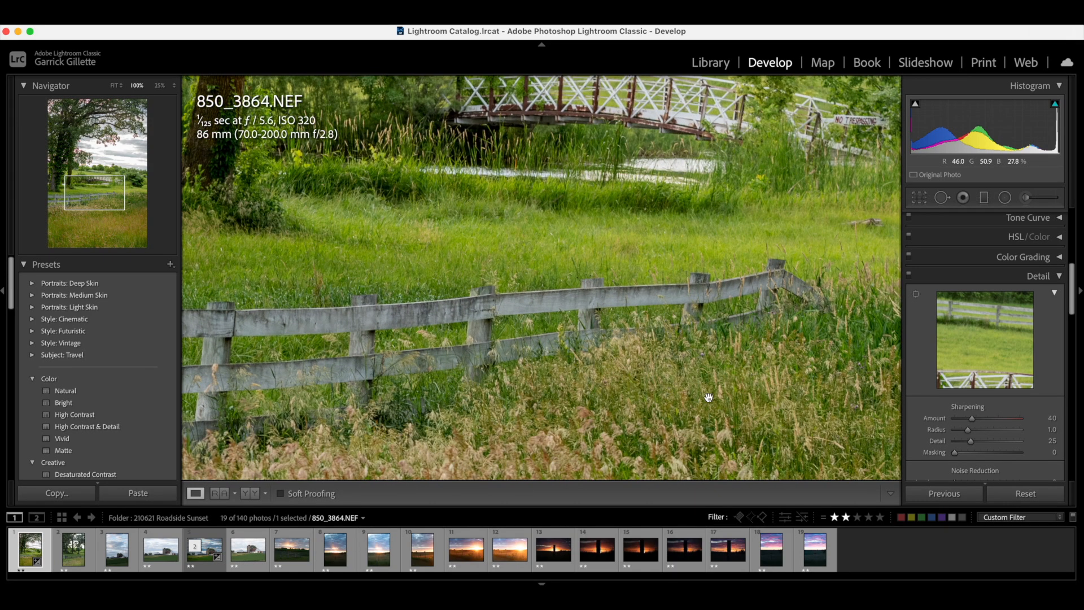
click(701, 353)
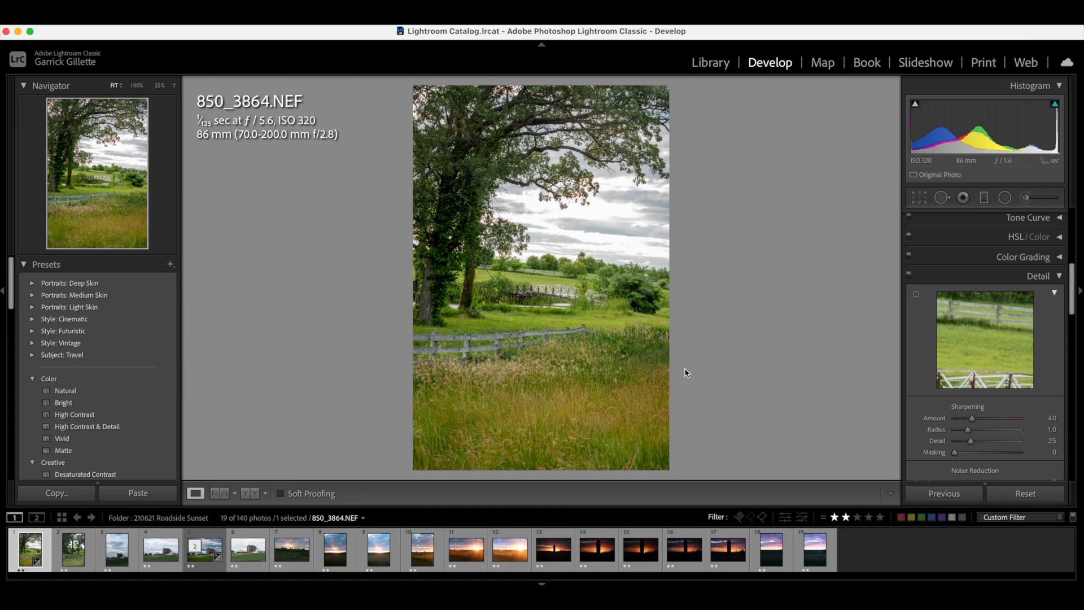
- Crop the oak tree photo to the 4 x 5 / 8 x 10 aspect ratio, positioning the fence near the lower third line
click(922, 199)
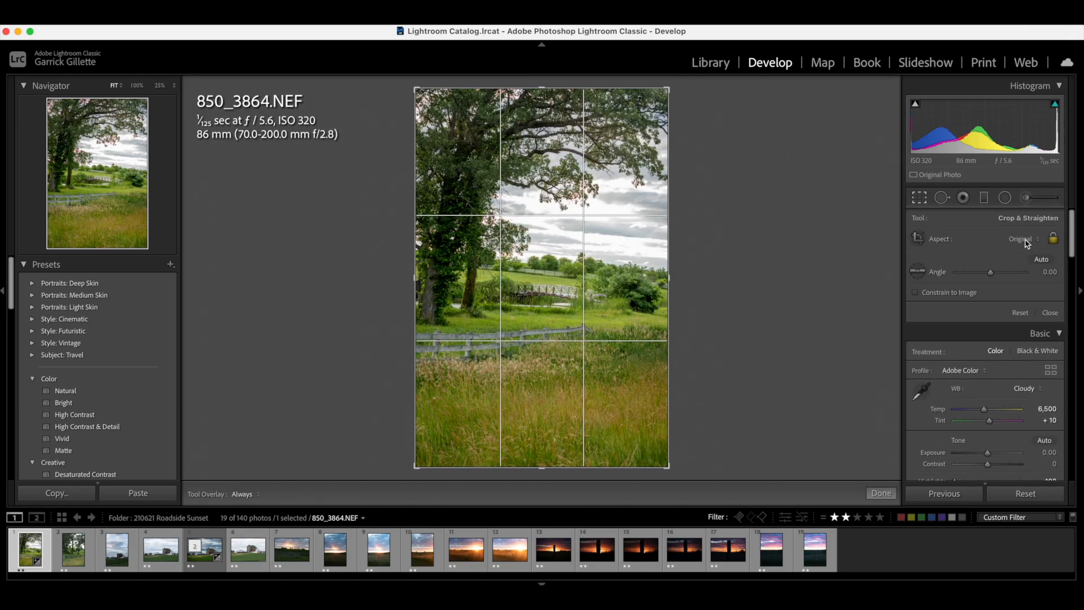
click(1026, 240)
click(1010, 284)
drag(581, 250, 569, 165)
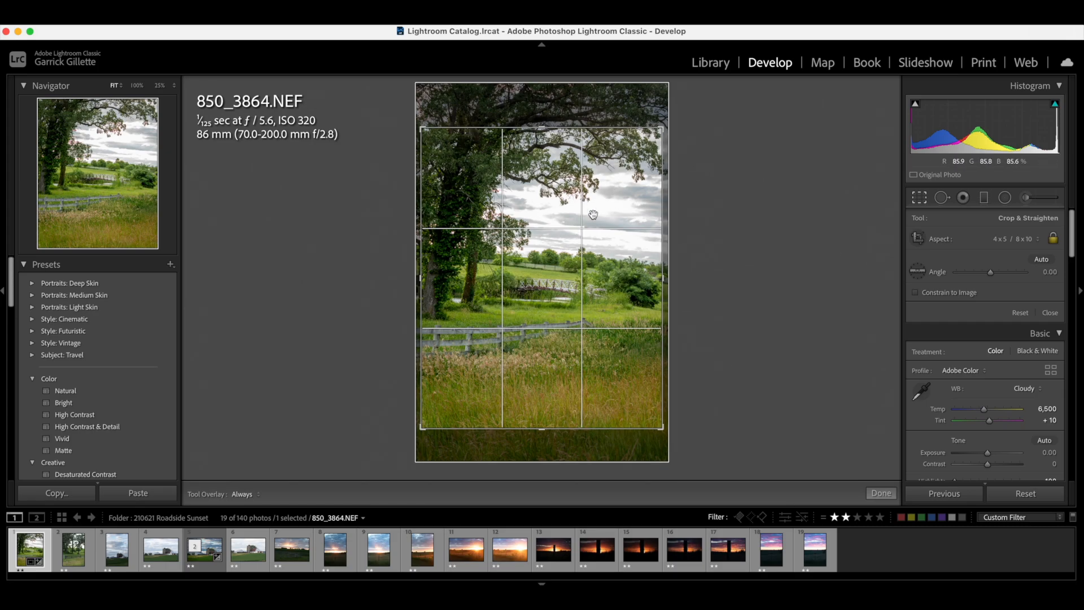
drag(582, 287, 582, 272)
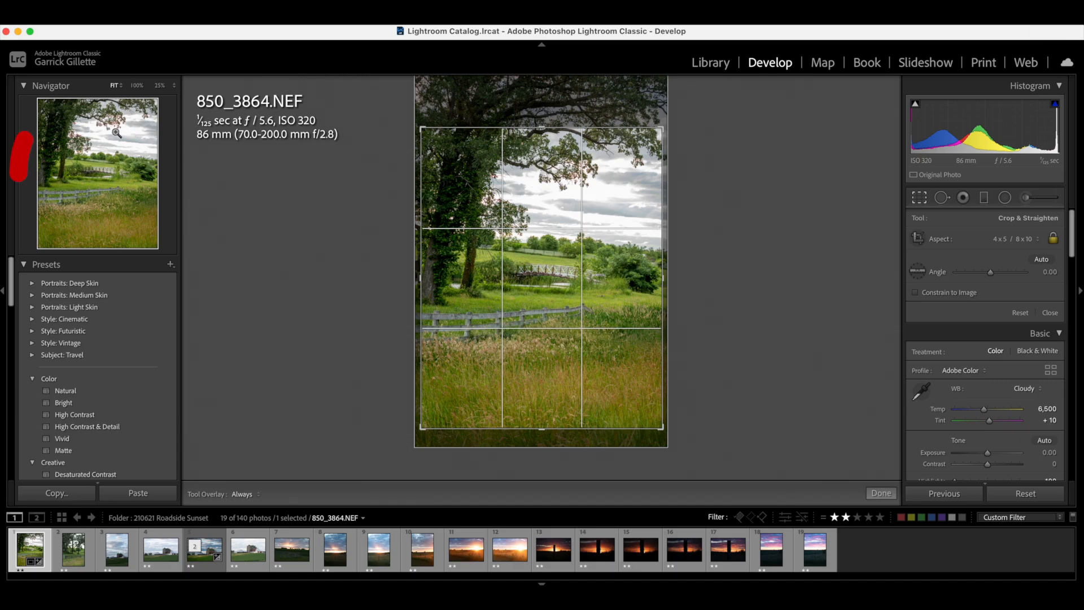
drag(541, 272, 540, 281)
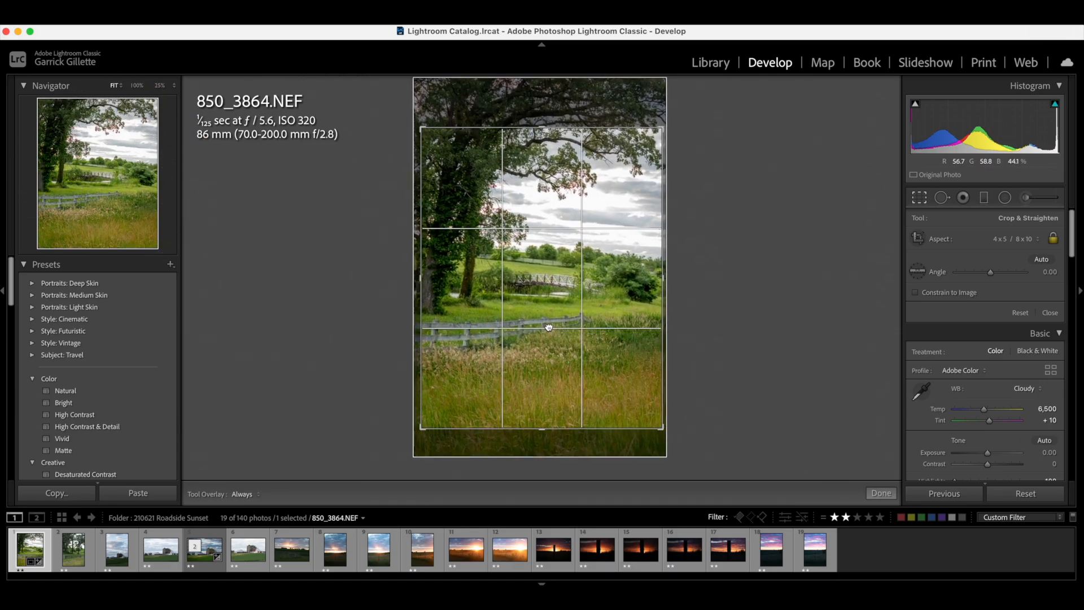
drag(549, 328, 547, 330)
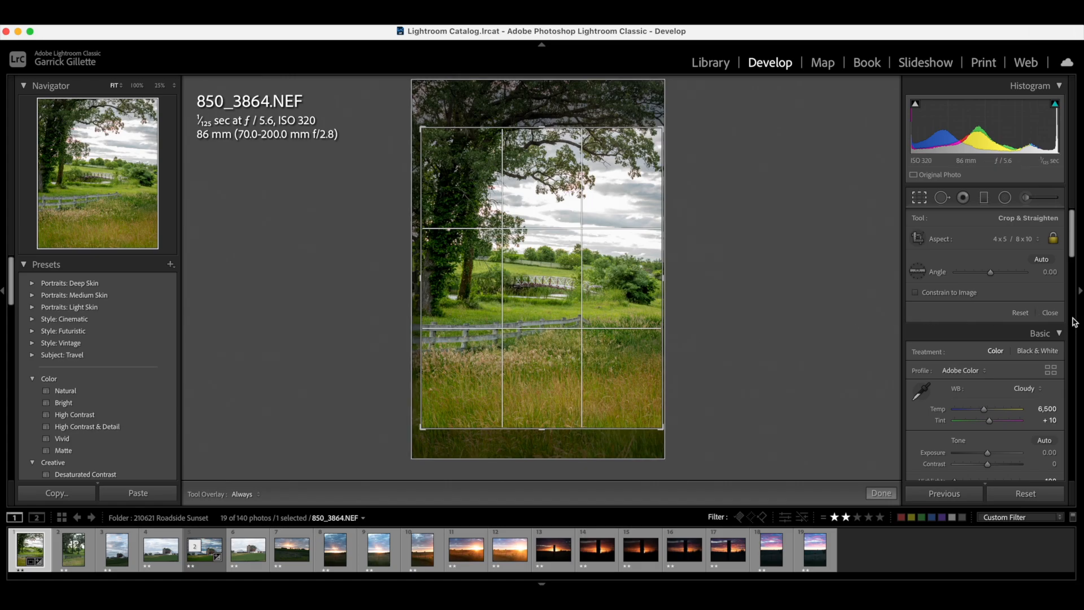
click(1050, 314)
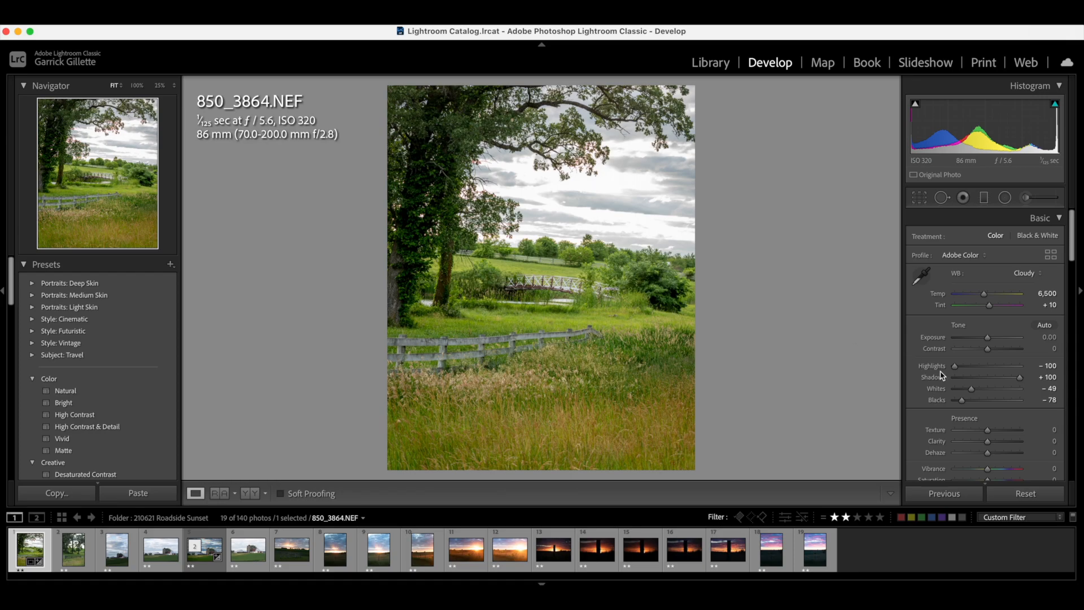
- Fine-tune the post-crop vignette Amount so the darkening around the edges of the cropped photo stays subtle
scroll(942, 373, down, 3)
scroll(942, 373, down, 5)
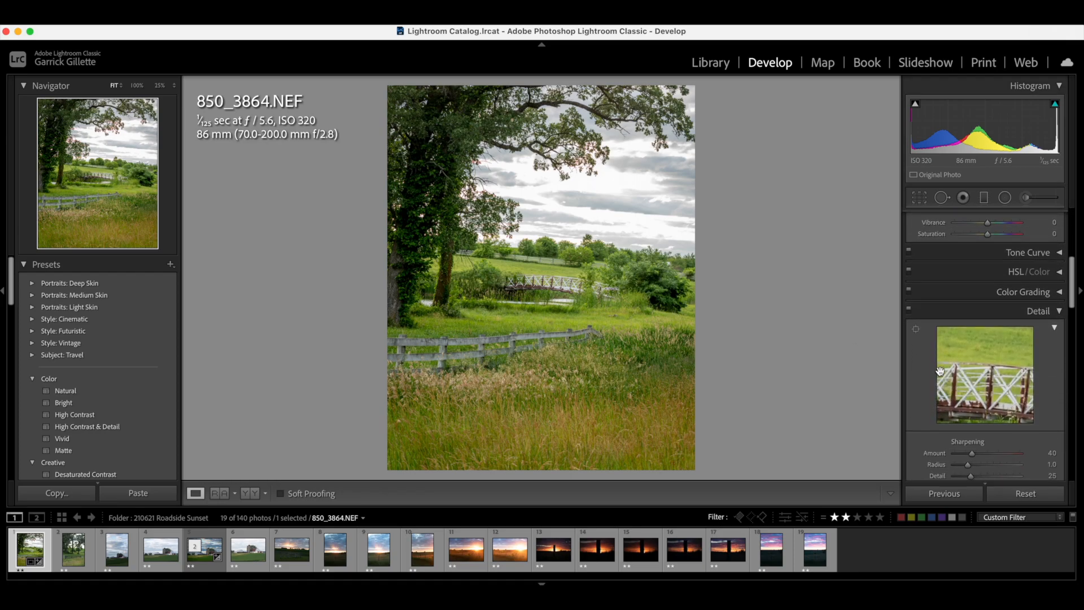
scroll(942, 373, down, 5)
click(981, 354)
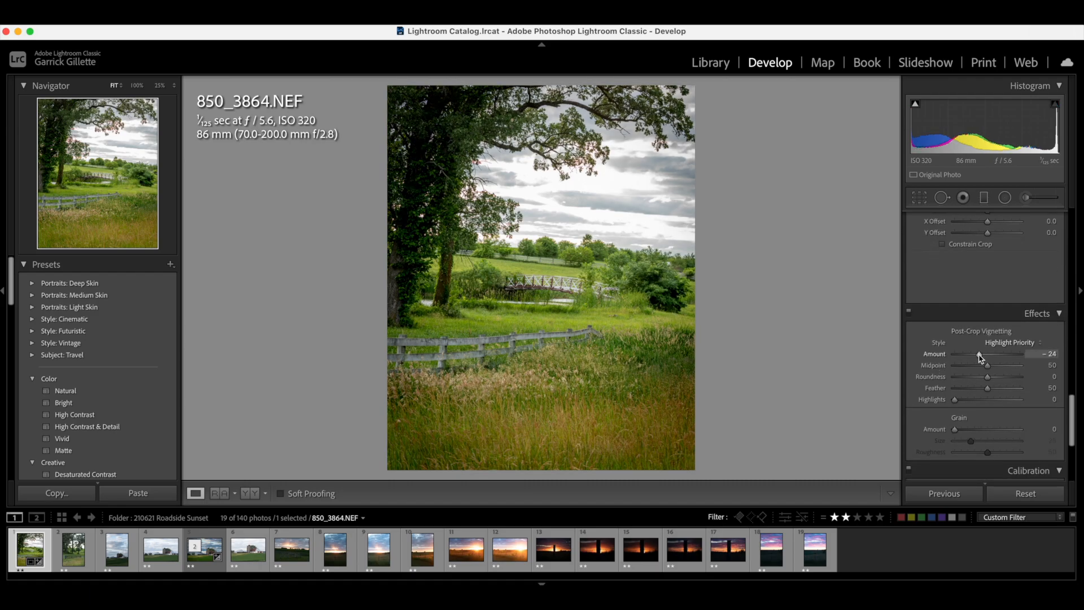
drag(980, 357, 985, 354)
scroll(1007, 275, up, 3)
scroll(1009, 275, up, 10)
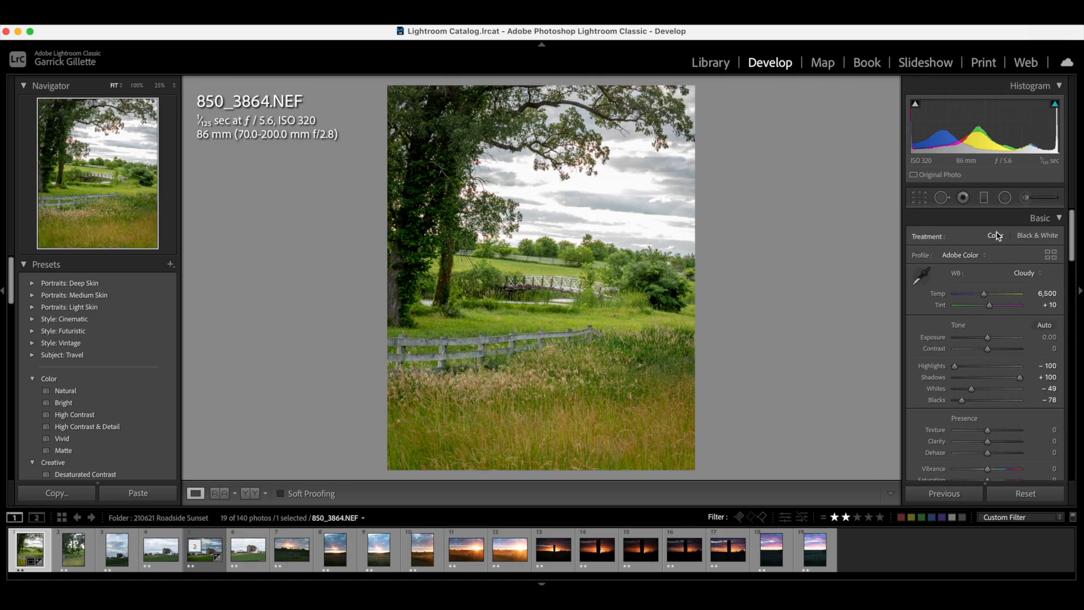
- Reposition the crop within the oak tree photo to include more of the tree canopy and less foreground grass
key(r)
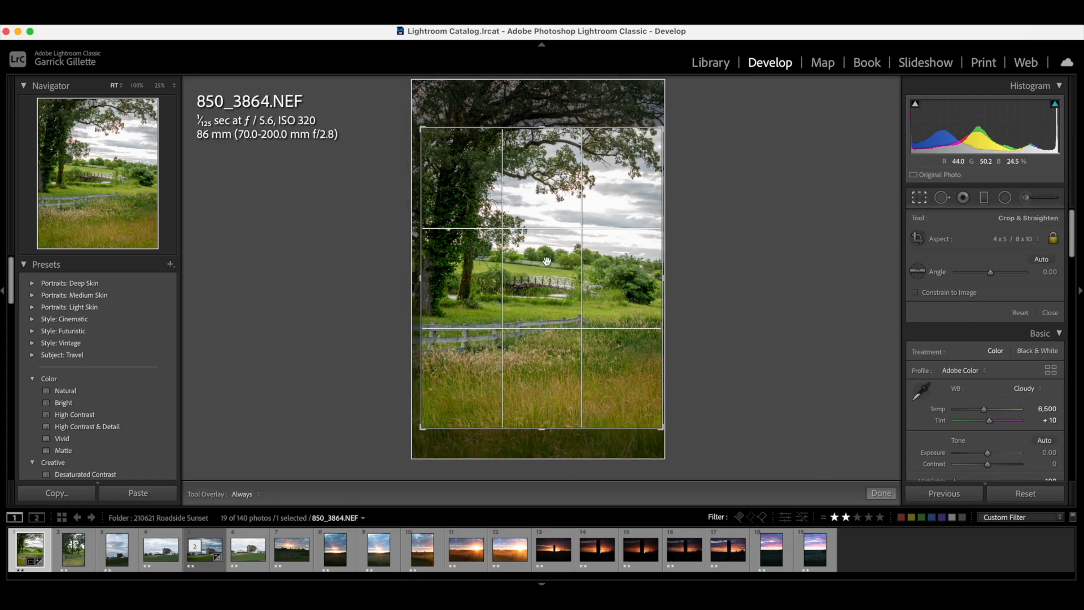
drag(546, 261, 549, 278)
key(r)
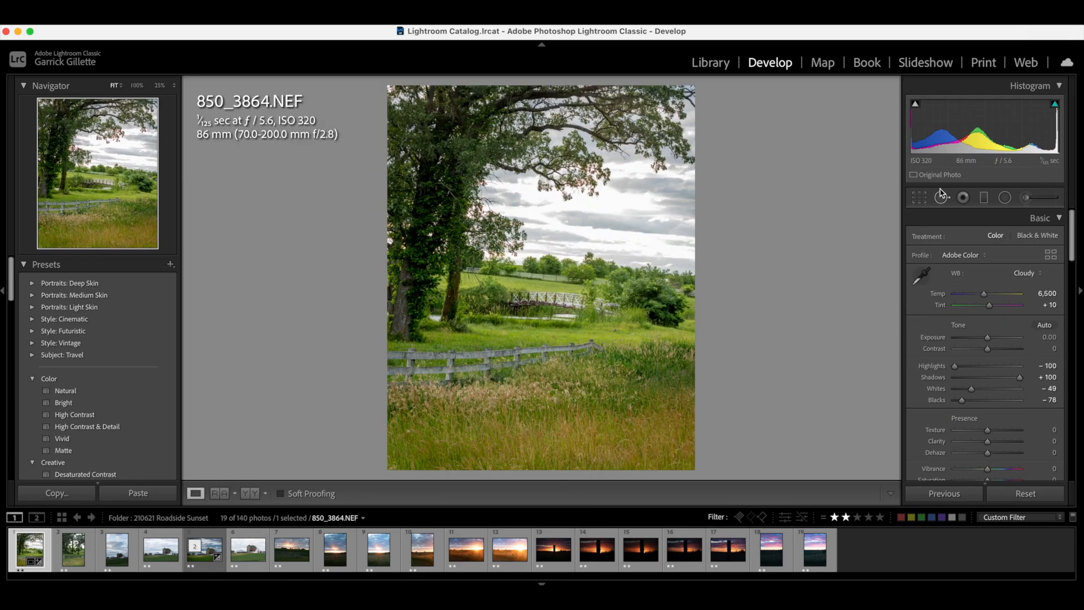
click(921, 198)
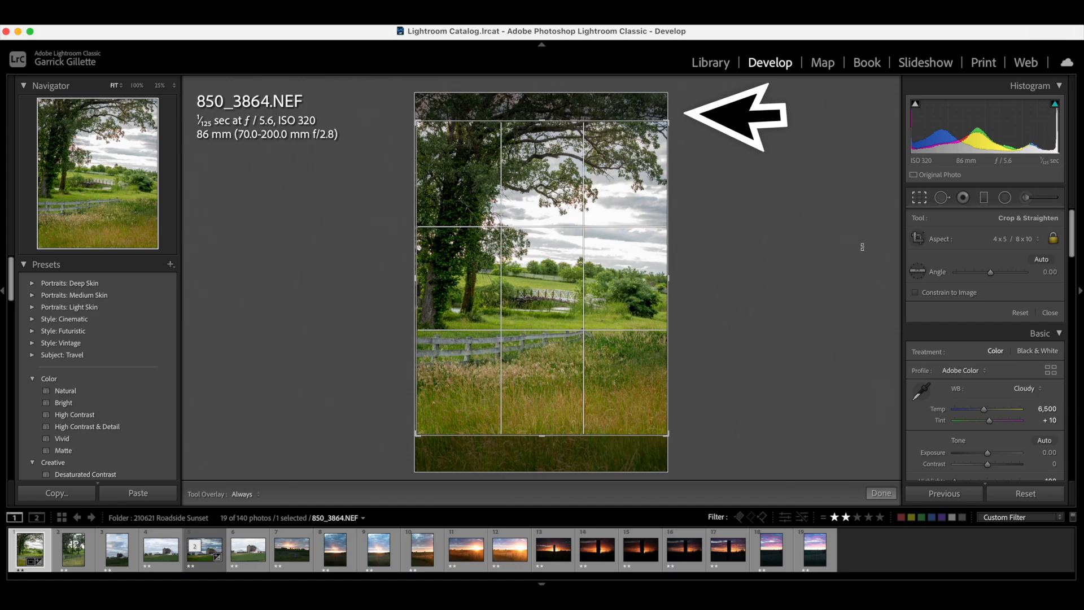
click(1050, 312)
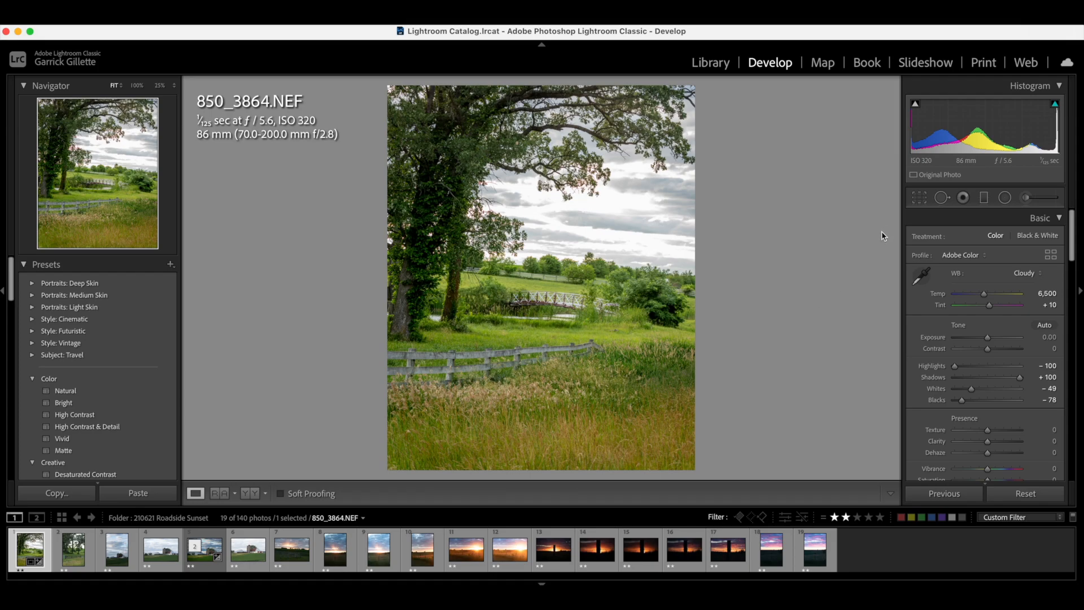
- Try rotating the crop to an angle of 0.26 and undo the crop angle change
click(918, 197)
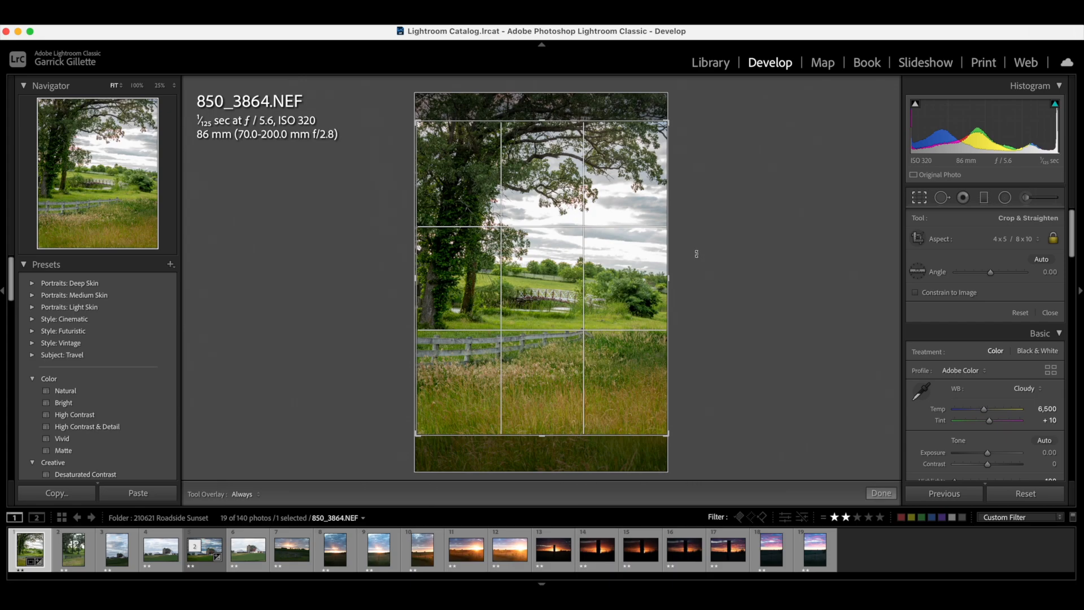
mouse_move(697, 254)
mouse_down()
mouse_move(700, 231)
mouse_move(701, 269)
mouse_move(705, 253)
mouse_up()
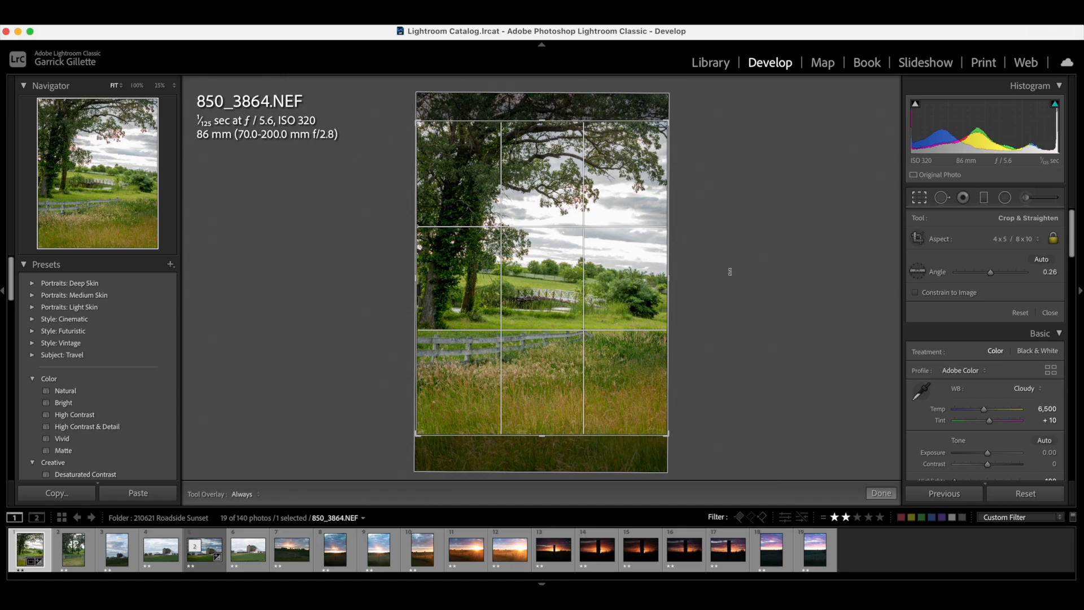
click(1048, 314)
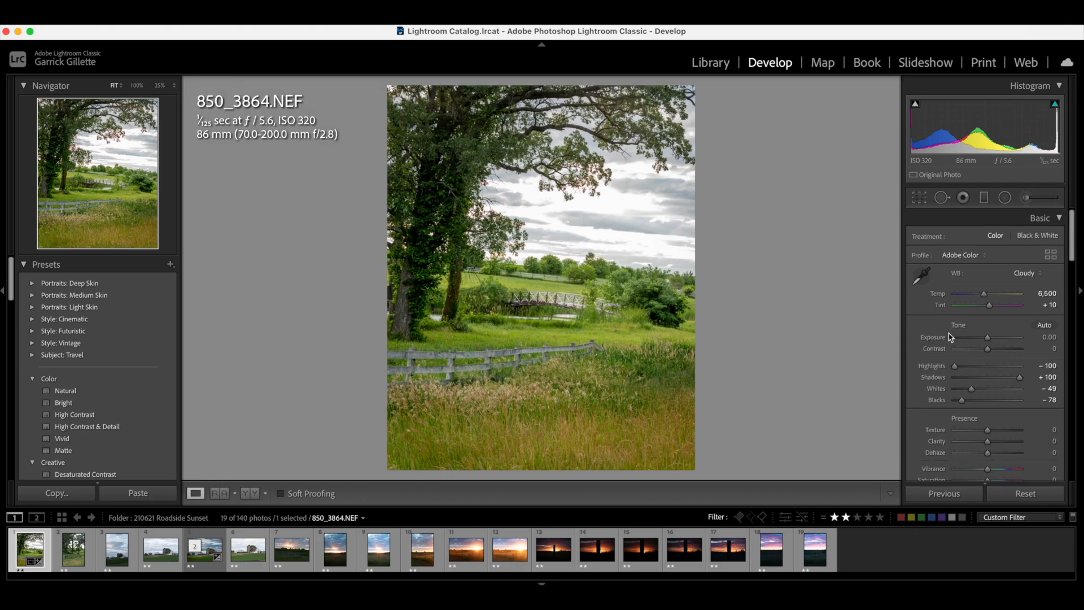
click(125, 12)
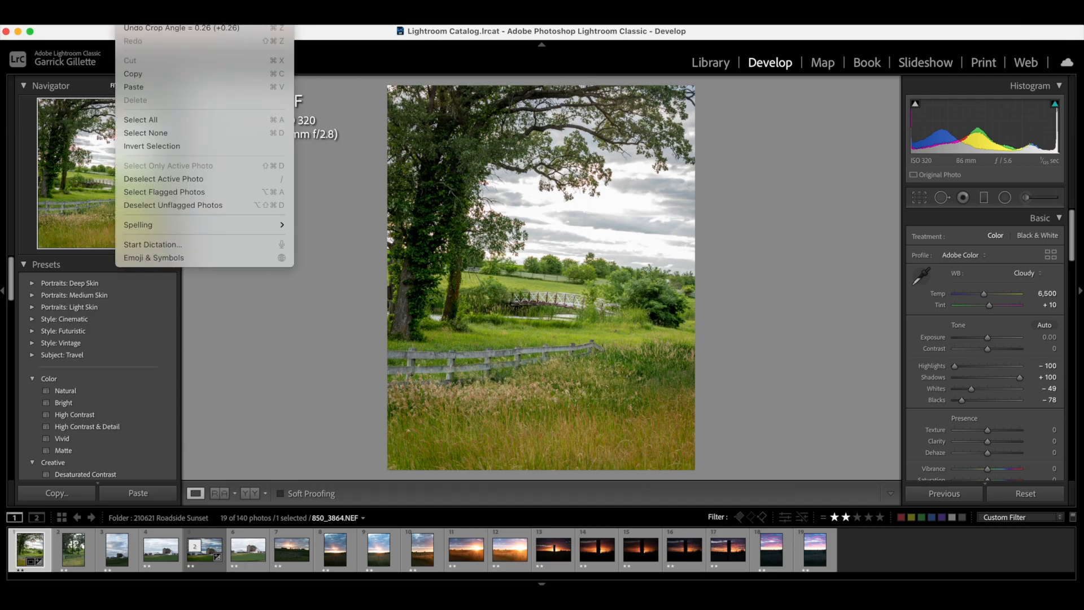
click(180, 27)
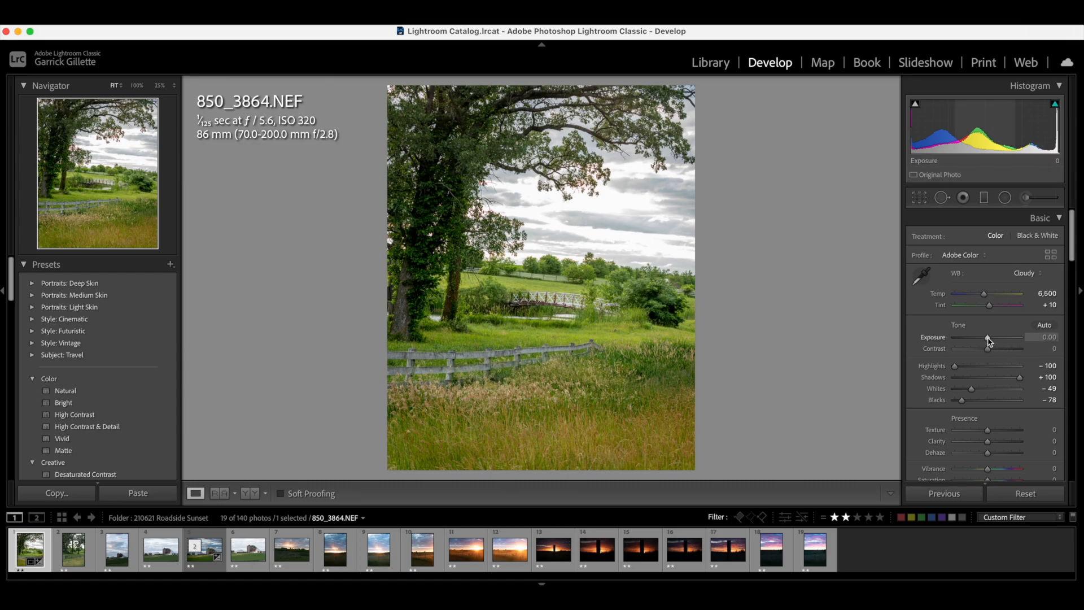
- Set the oak tree photo's Exposure to -0.20 and raise its rating to three stars
drag(989, 341, 987, 341)
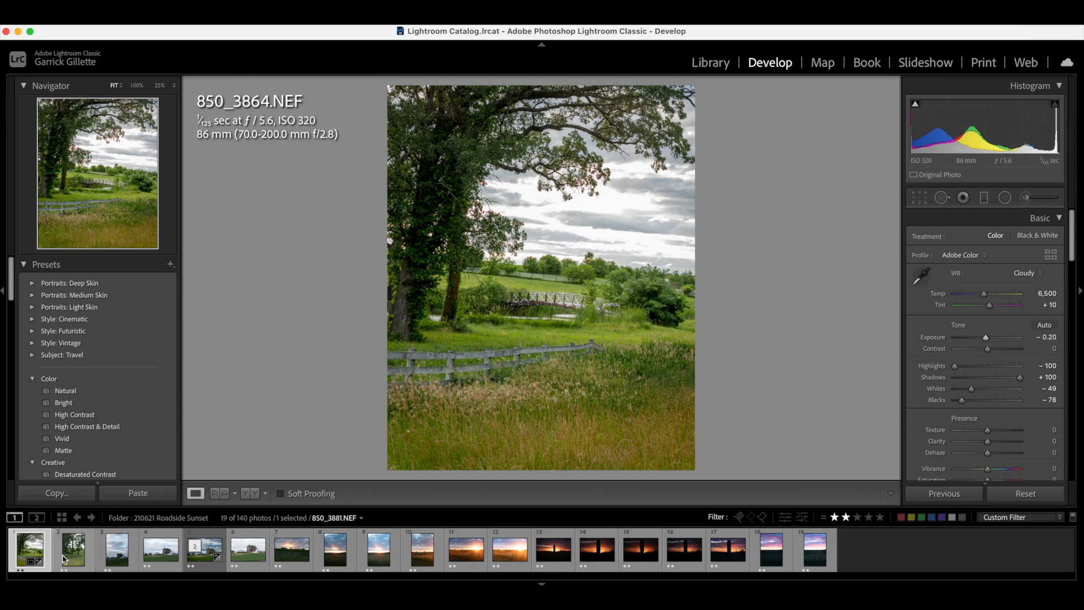
key(3)
- Review the remaining two-star photos in sequence from 850_3881.NEF through 850_3997.NEF to find the next candidate for editing
click(30, 548)
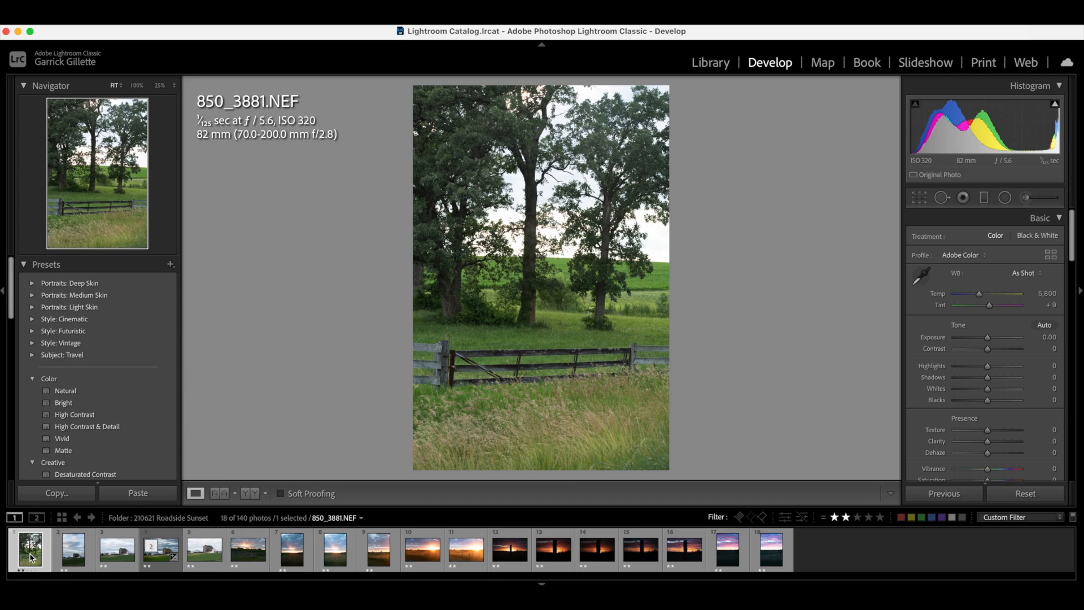
key(Right)
key(Right)
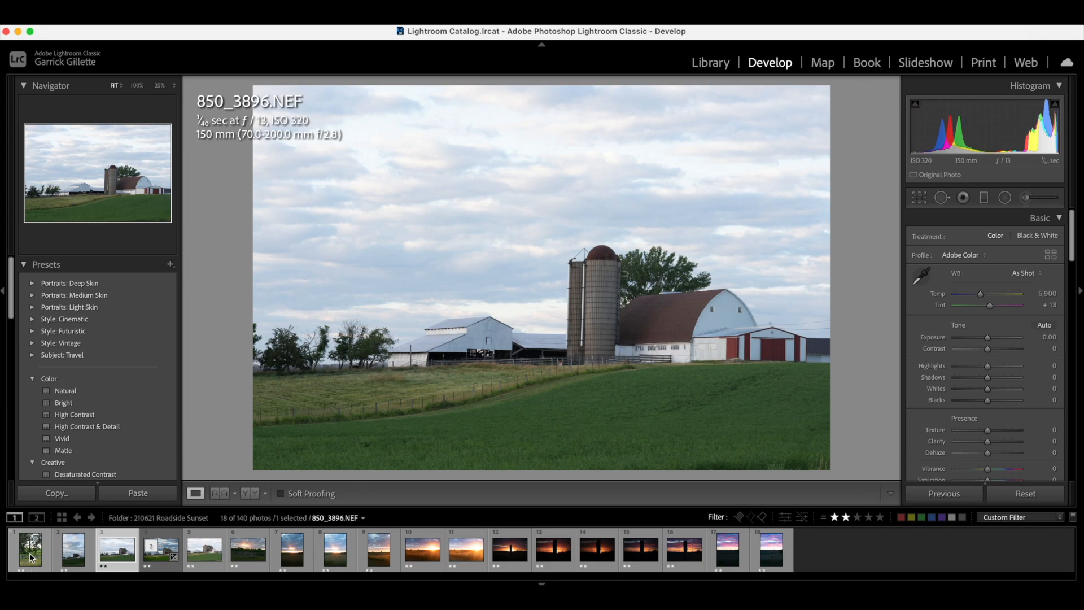
key(Right)
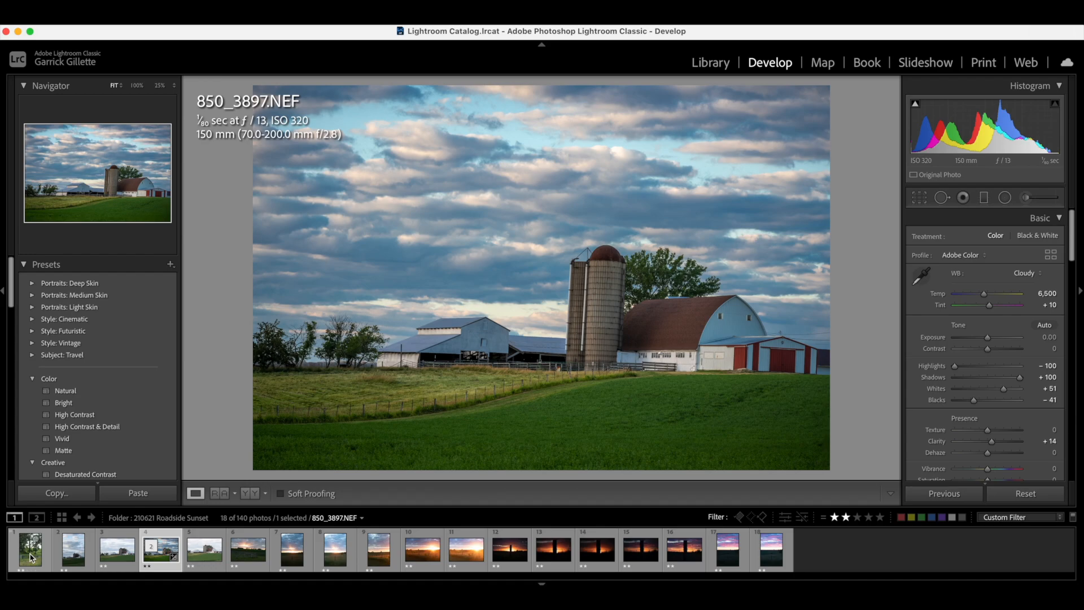
key(Right)
key(Right)
key(Right)
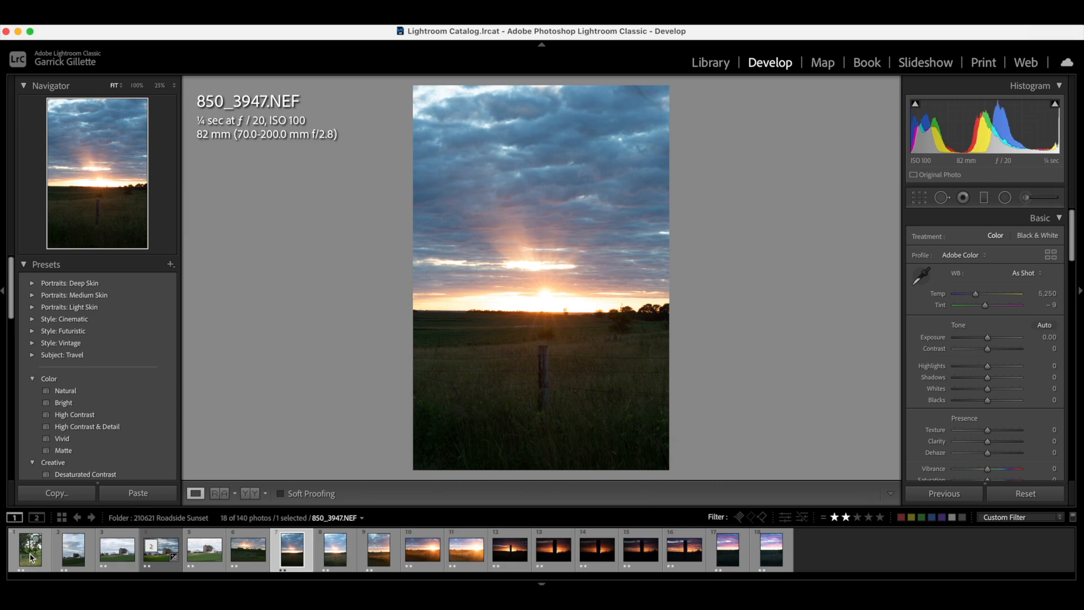
key(Right)
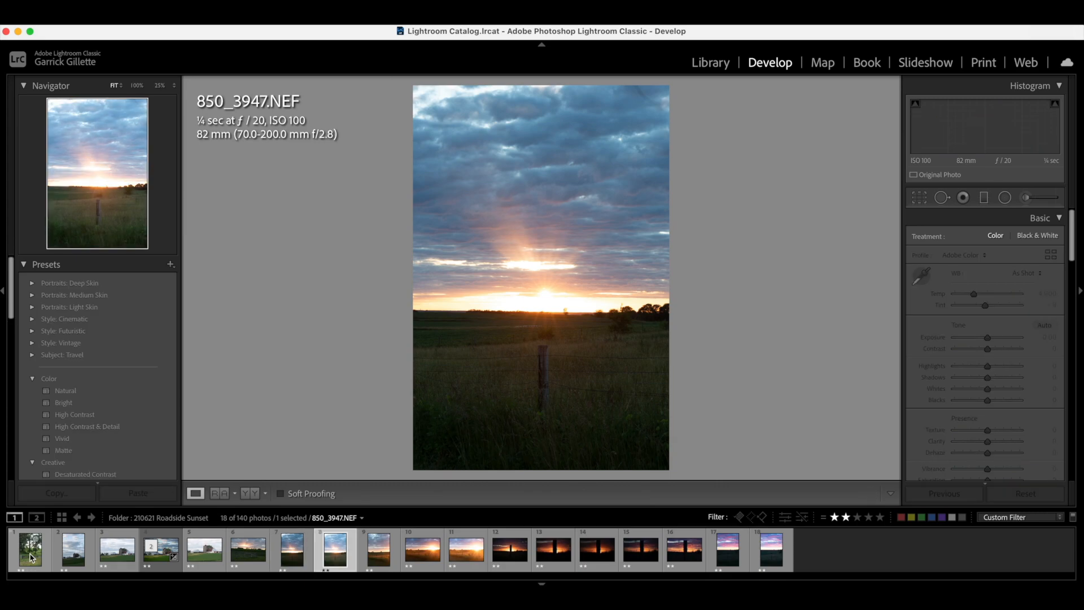
key(Right)
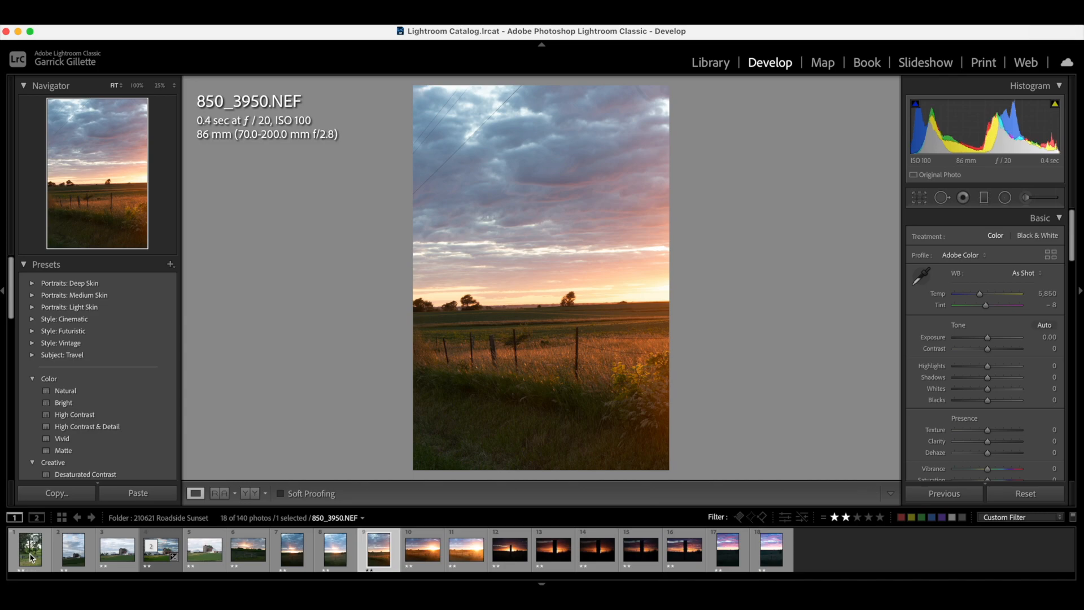
key(Right)
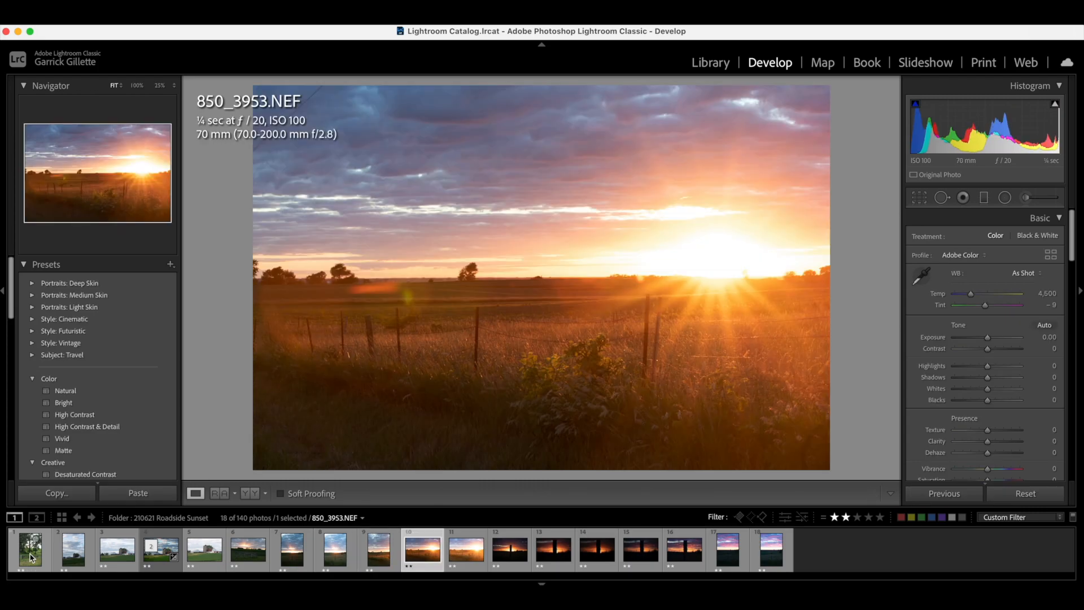
key(Right)
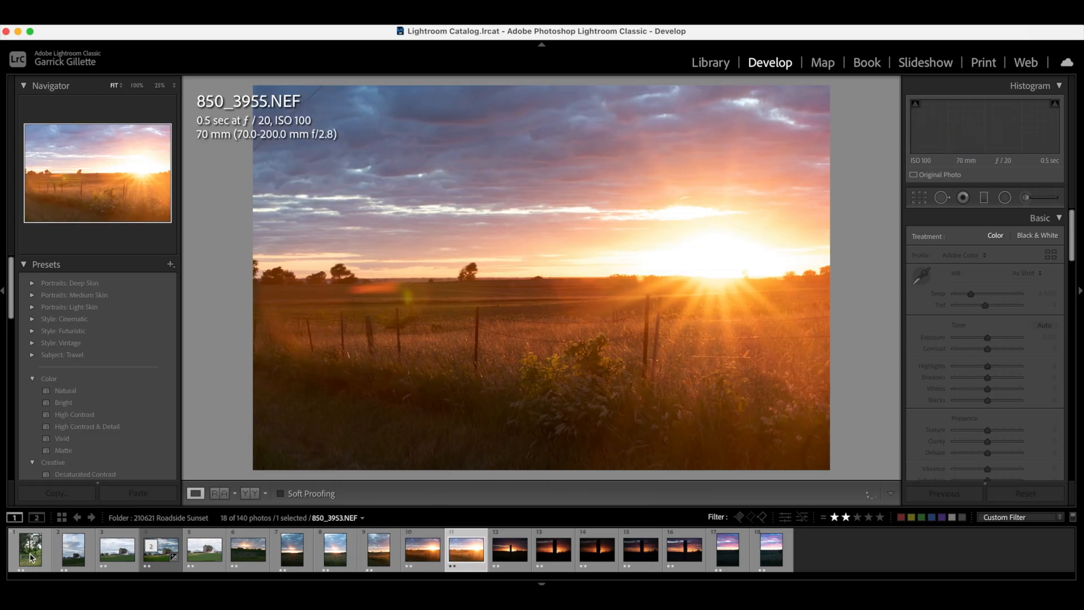
key(Right)
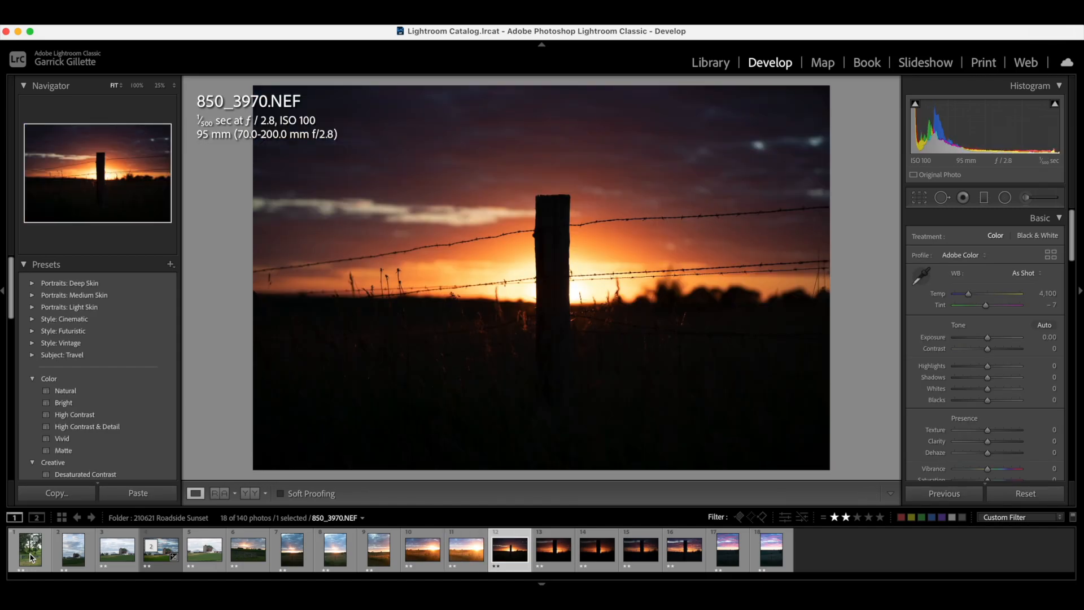
key(Right)
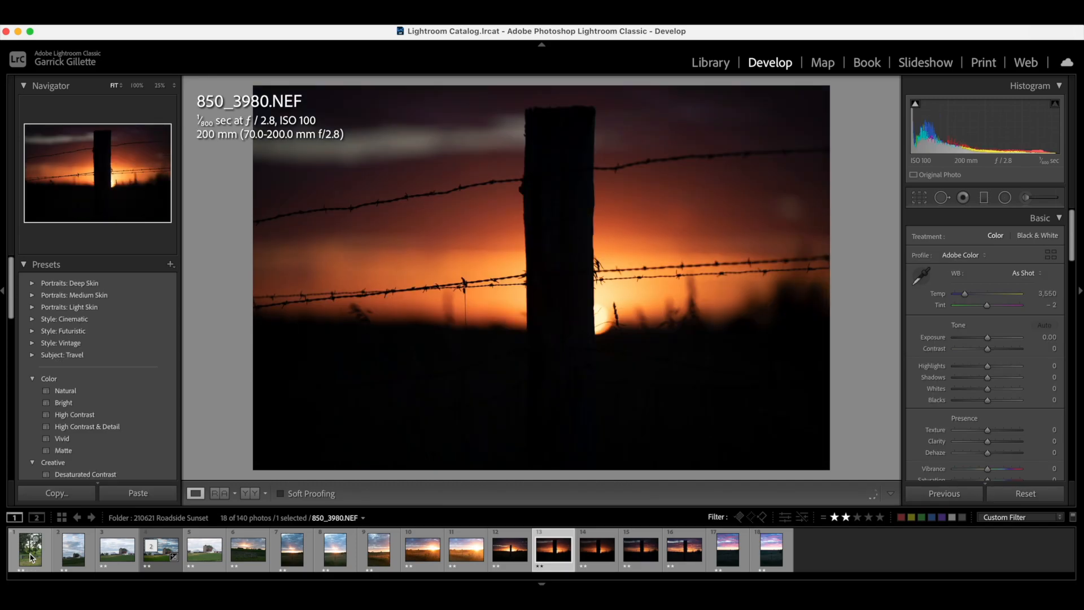
key(Right)
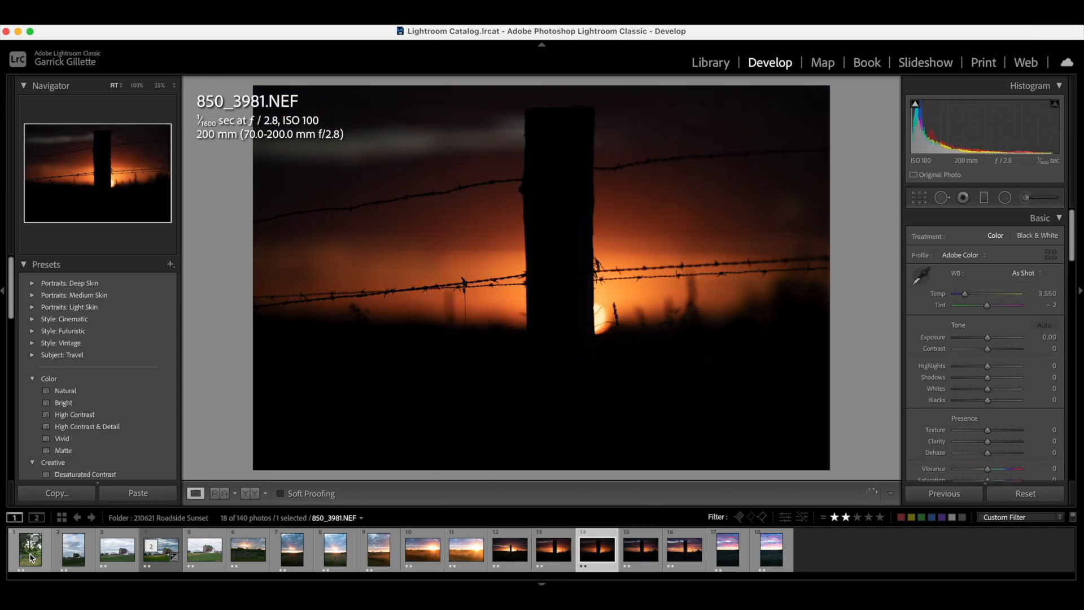
key(Right)
key(Right)
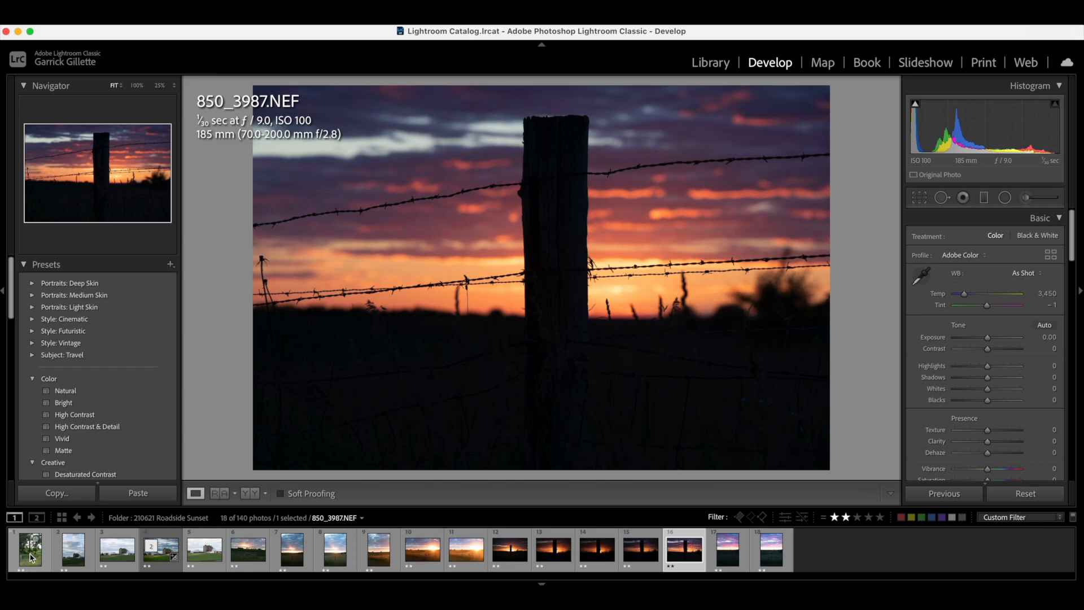
key(Right)
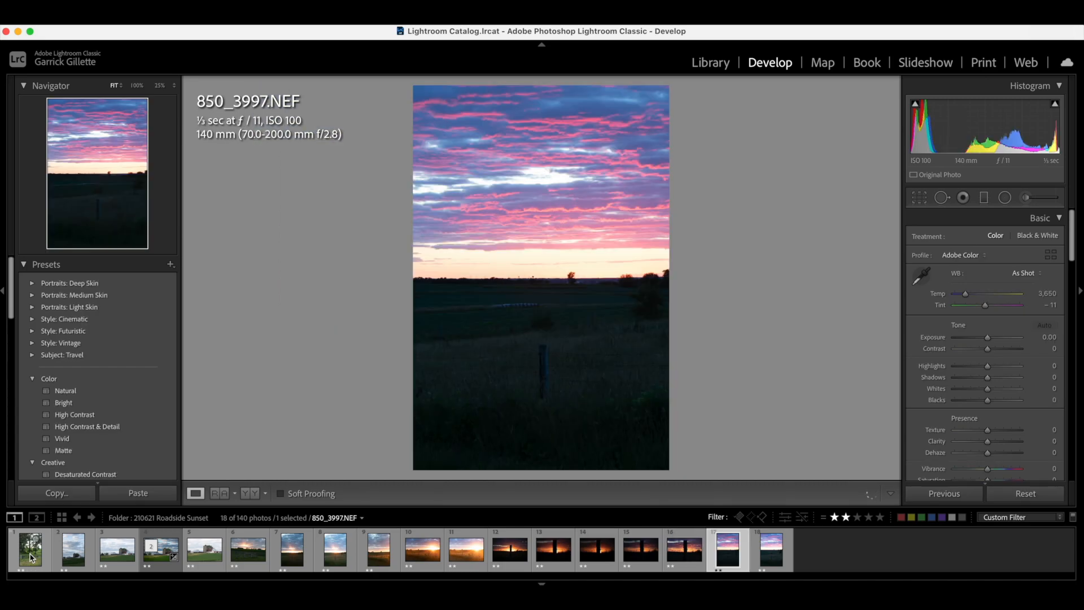
- Compare the sunset shots 850_3997.NEF and 850_4002.NEF, leaving 850_4002.NEF selected for editing
key(Right)
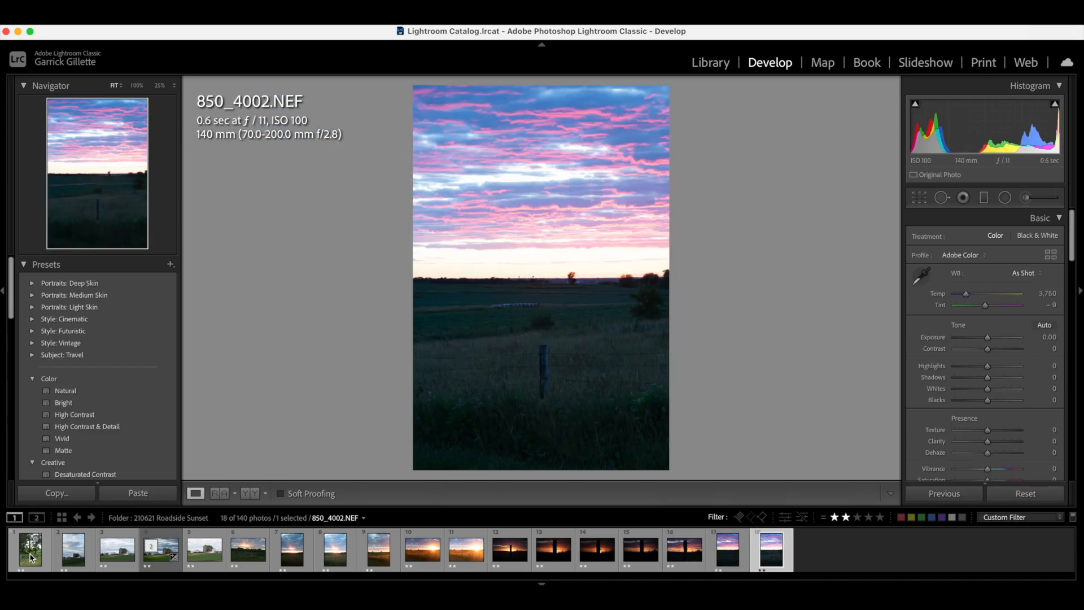
key(Left)
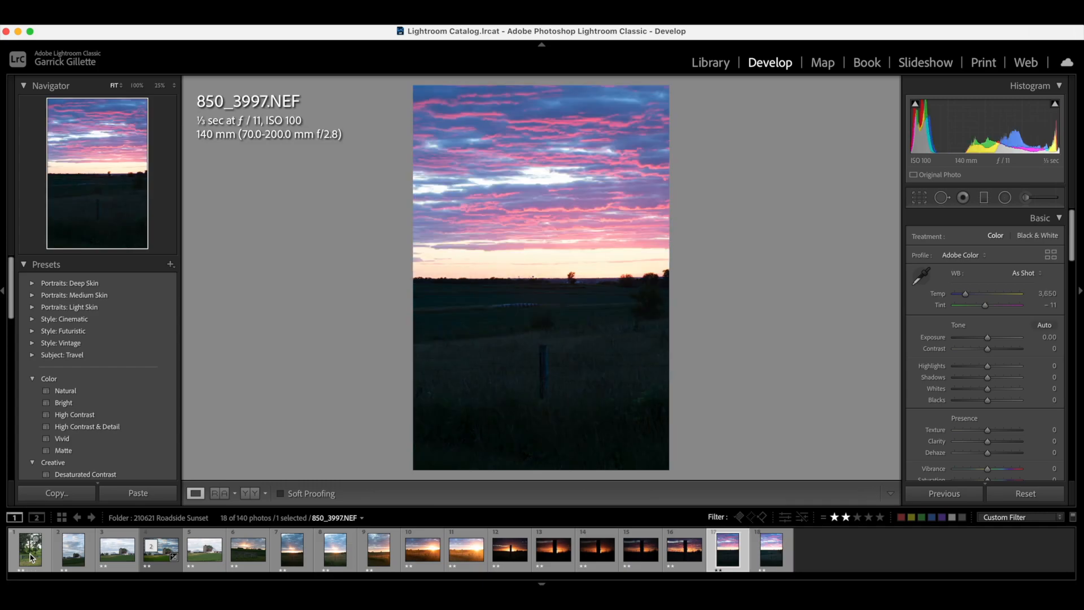
key(Right)
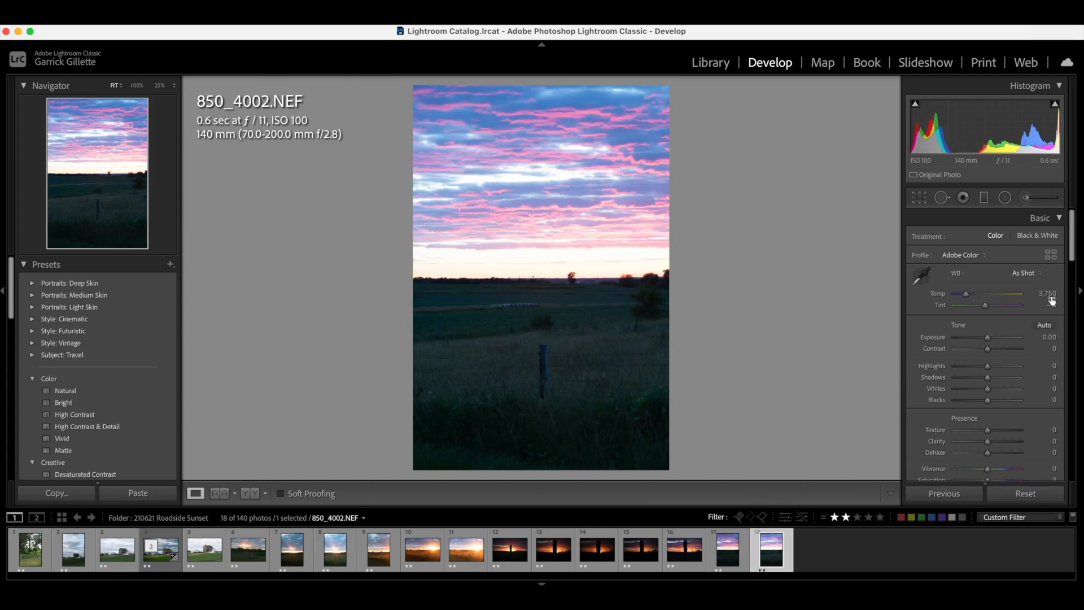
- Try the Auto and Shade white balance presets on sunset photo 850_4002.NEF
click(1024, 274)
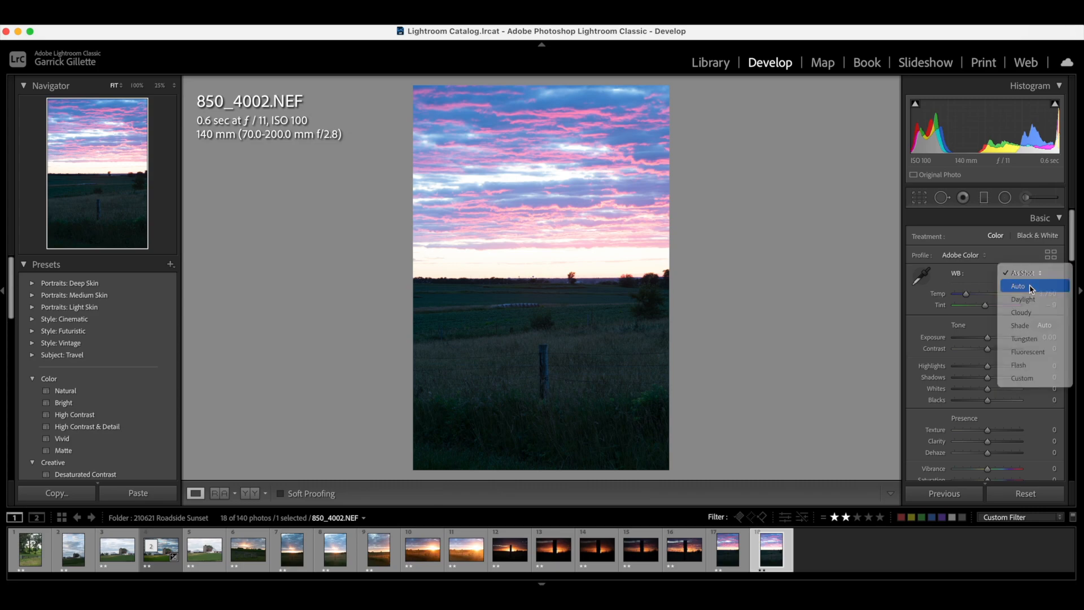
click(1030, 287)
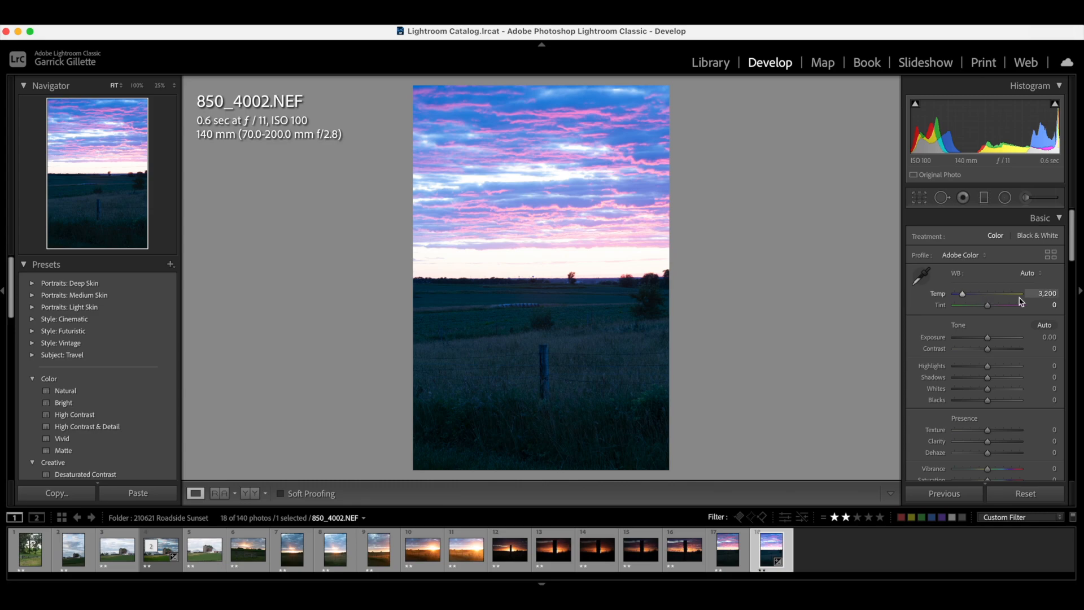
click(1032, 277)
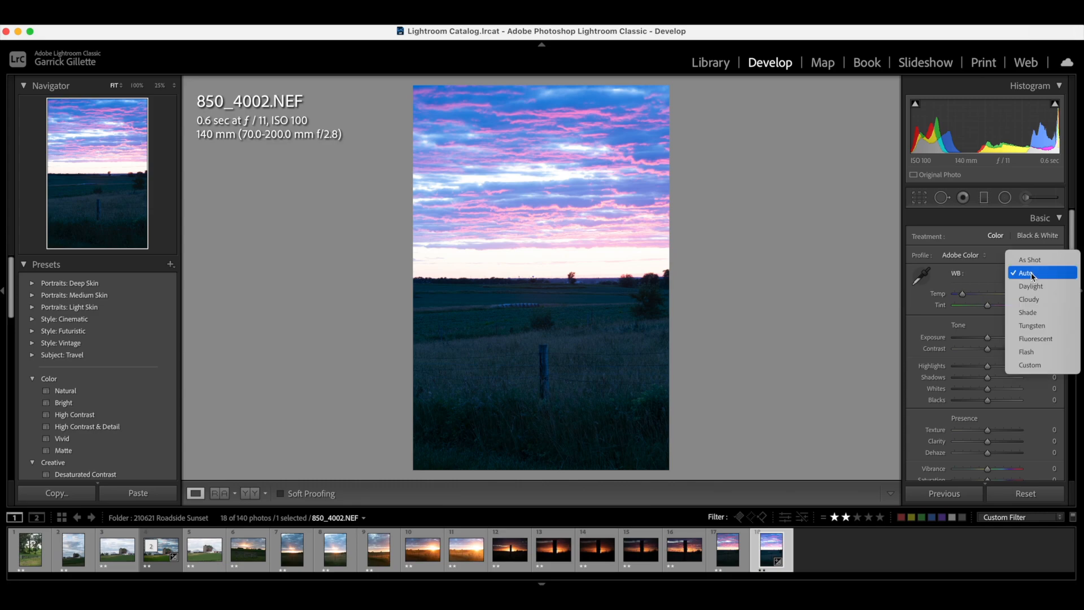
click(1036, 313)
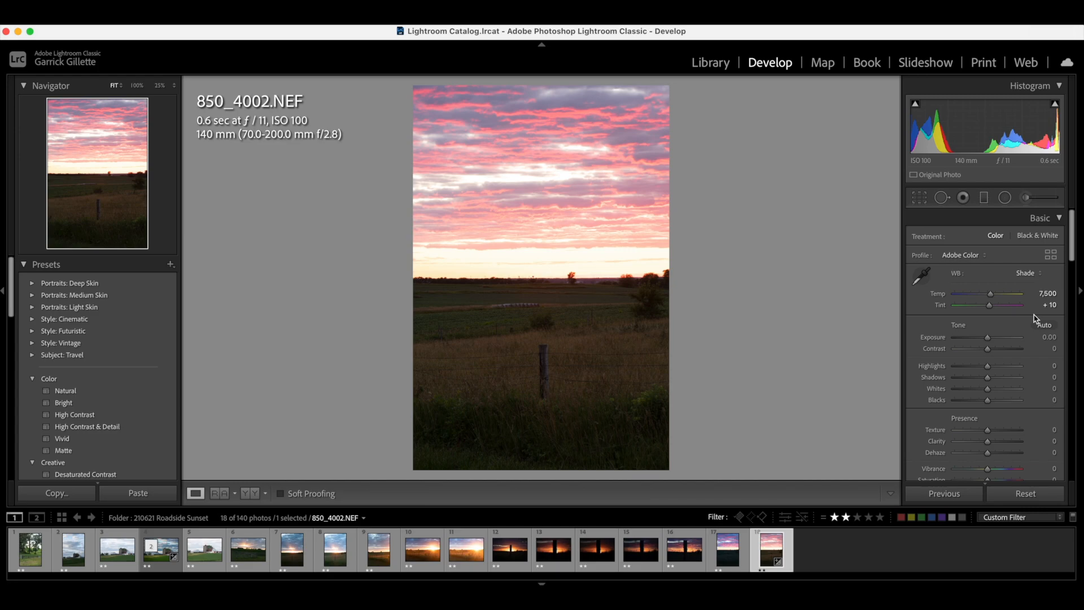
- Set the sunset photo's white balance to Daylight, with Highlights at -100 and Shadows at +100
click(1034, 274)
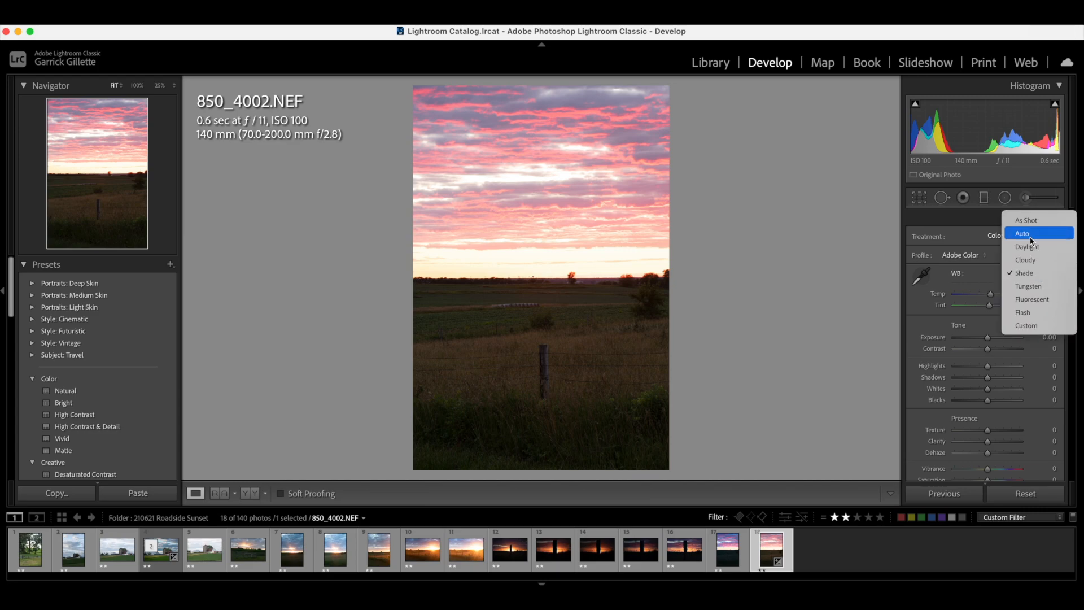
click(1032, 247)
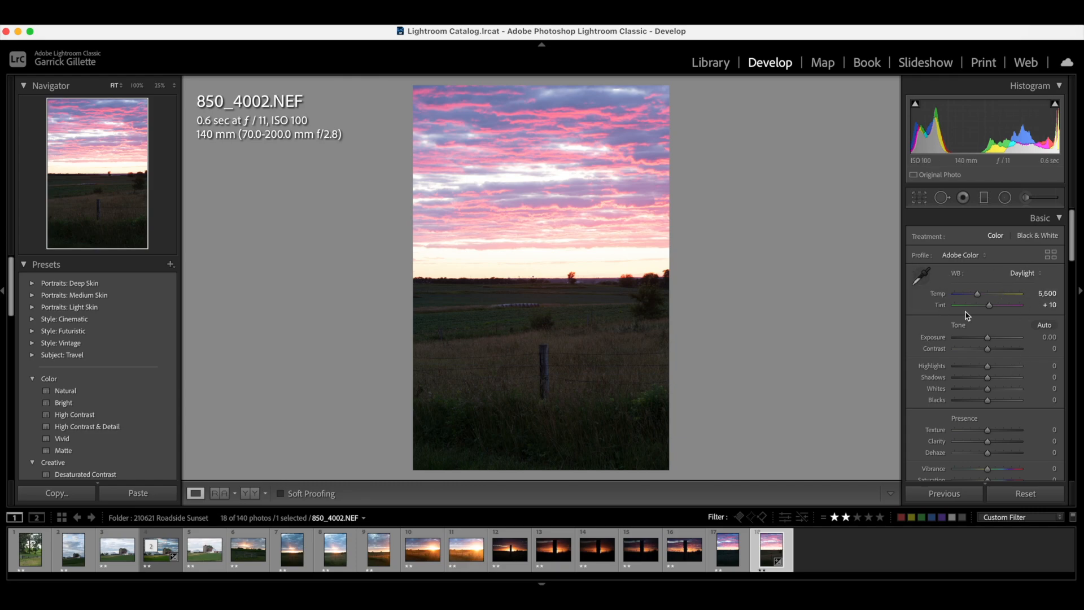
drag(988, 368, 1023, 382)
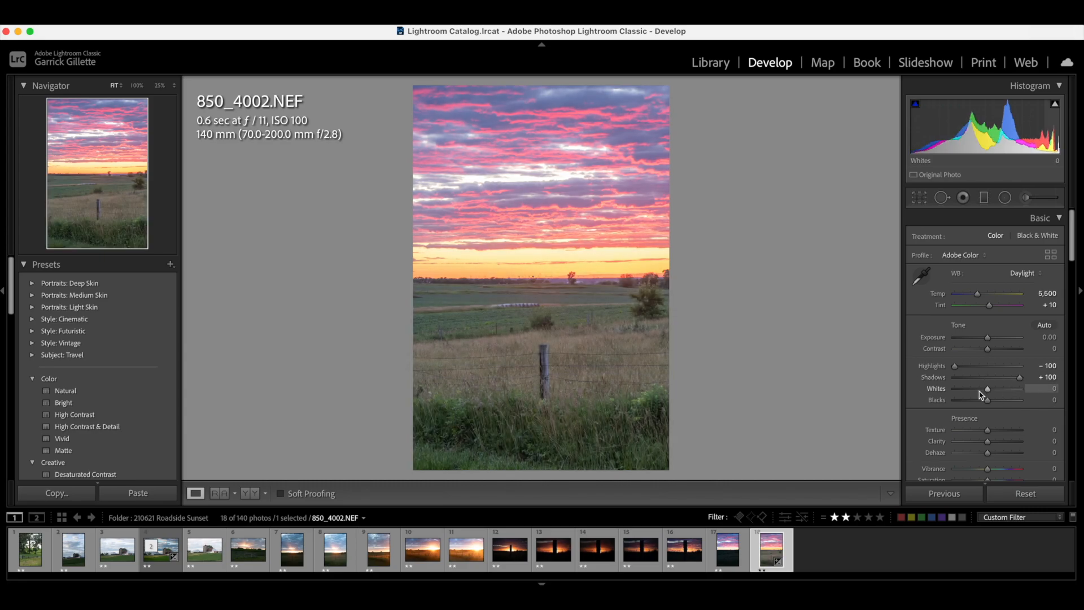
- Enable Remove Chromatic Aberration and the lens profile corrections for 850_4002.NEF
scroll(982, 397, down, 15)
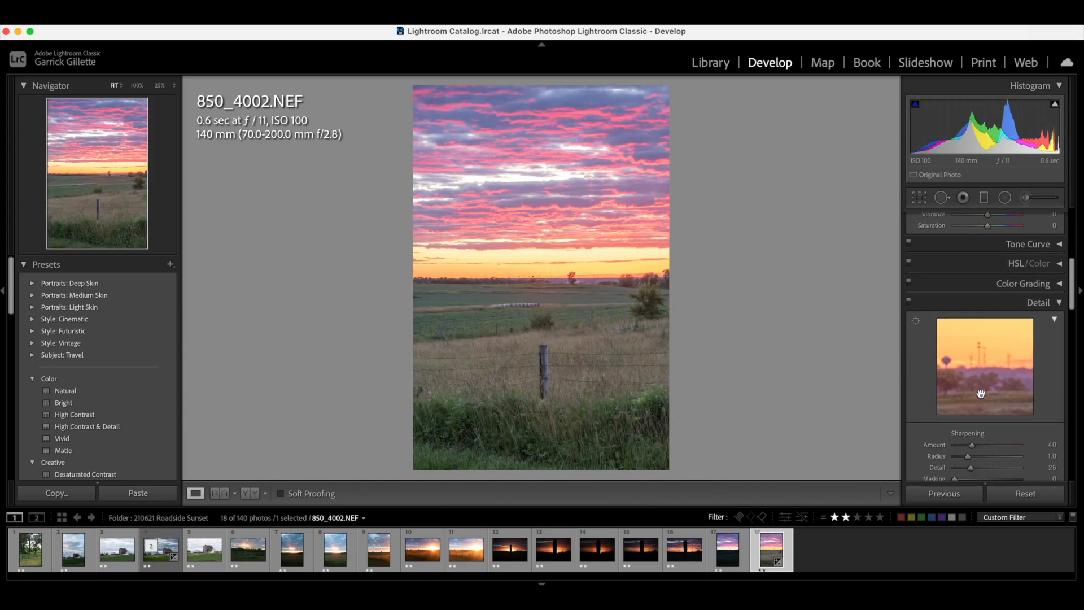
scroll(983, 397, down, 5)
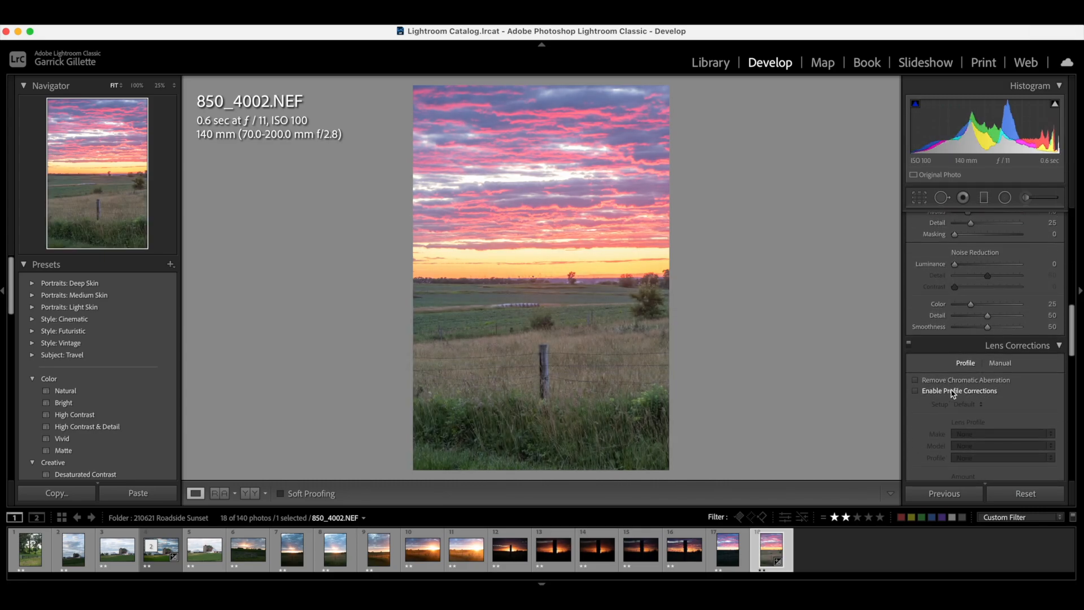
click(953, 389)
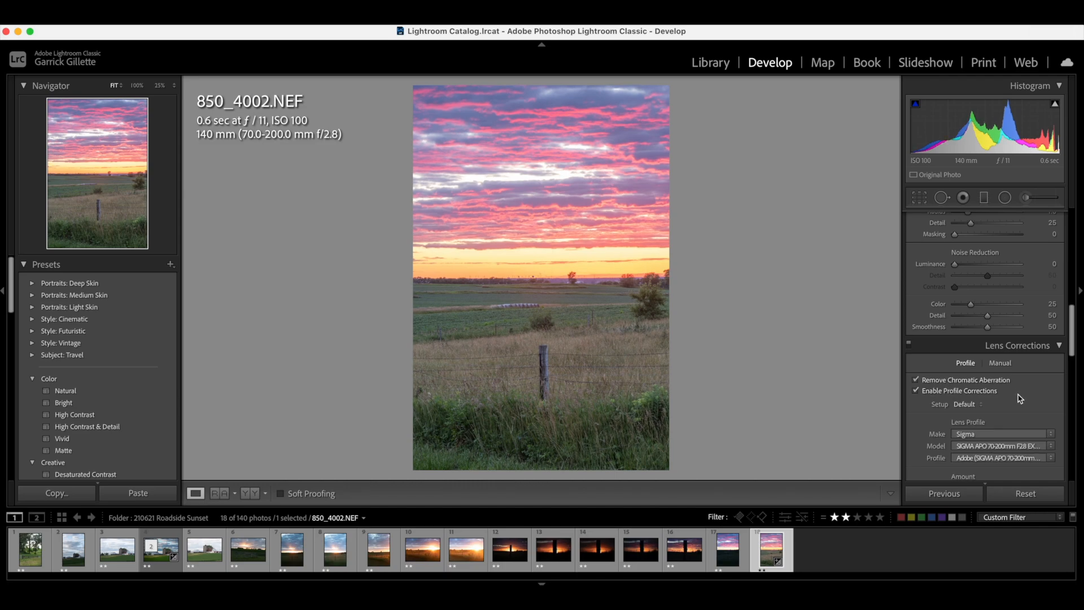
- Apply the Auto Upright correction to straighten the sunset photo
scroll(1010, 398, down, 2)
scroll(987, 405, down, 3)
scroll(987, 405, down, 3)
scroll(986, 405, up, 4)
scroll(985, 404, down, 4)
scroll(1017, 409, down, 1)
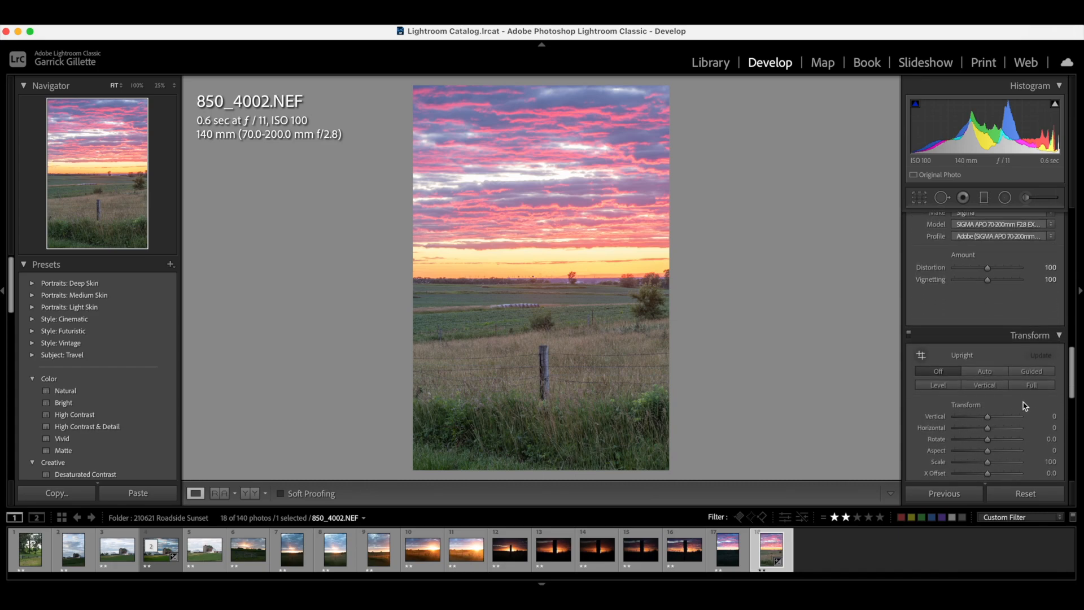
click(985, 373)
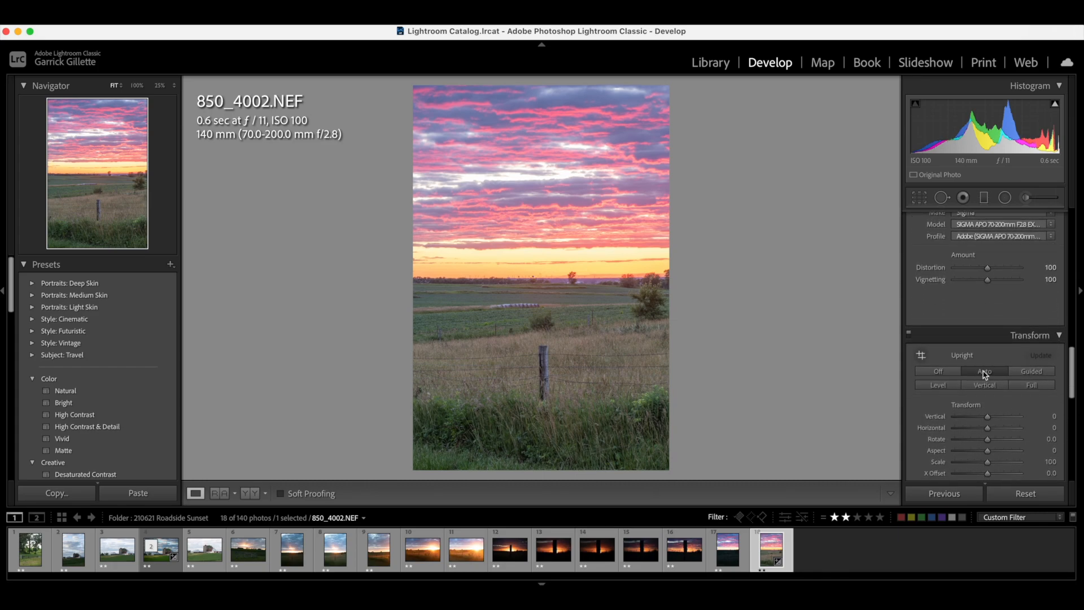
- Set the sunset photo's Whites to -5, checking the clipping preview, and its Blacks to -82
scroll(1013, 402, down, 1)
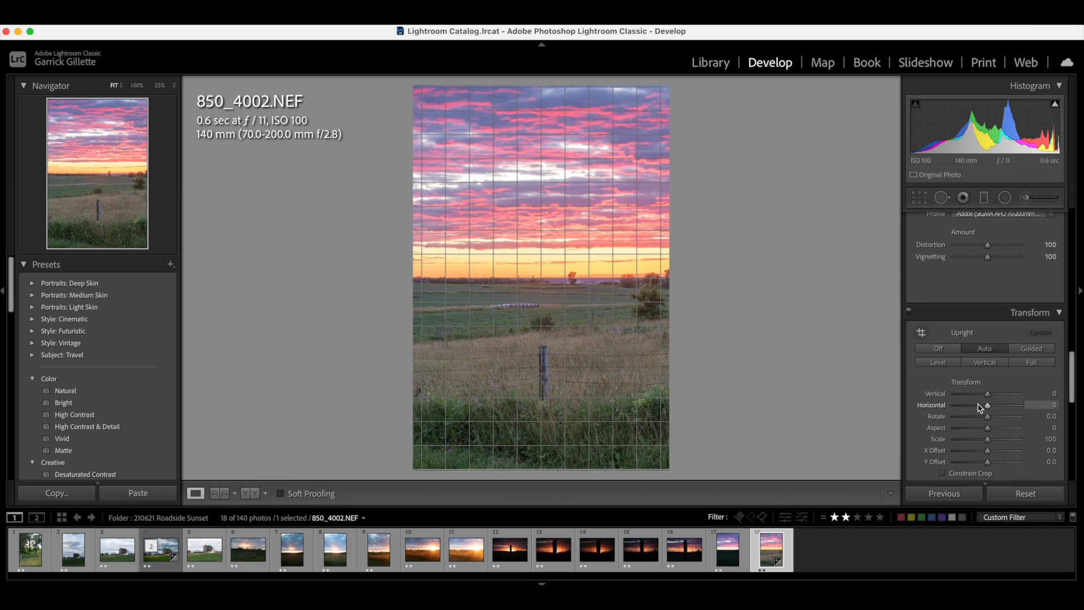
scroll(989, 408, down, 5)
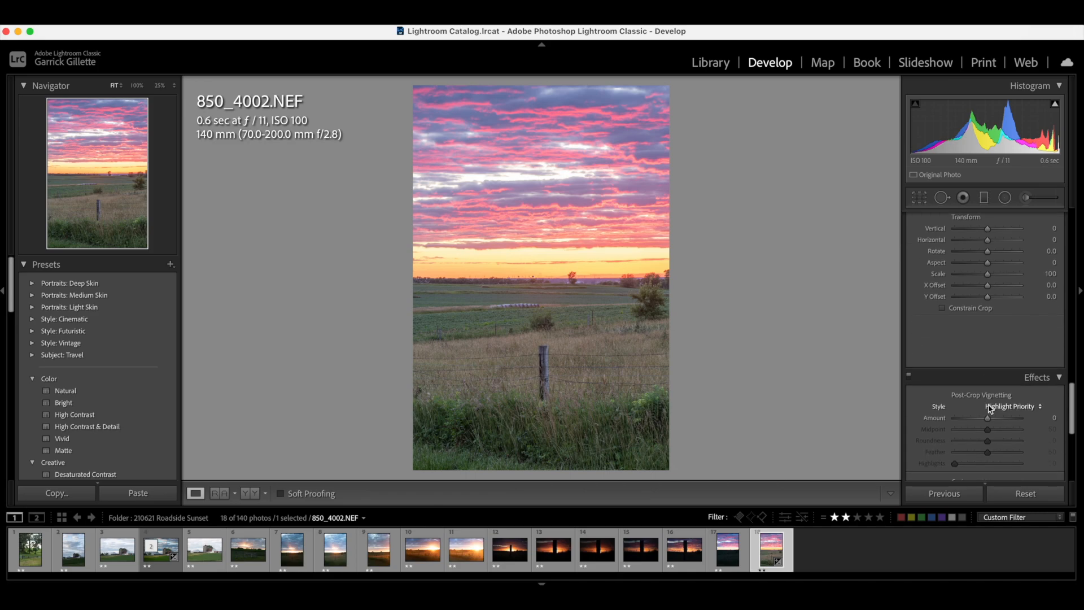
scroll(989, 408, up, 5)
scroll(990, 407, up, 10)
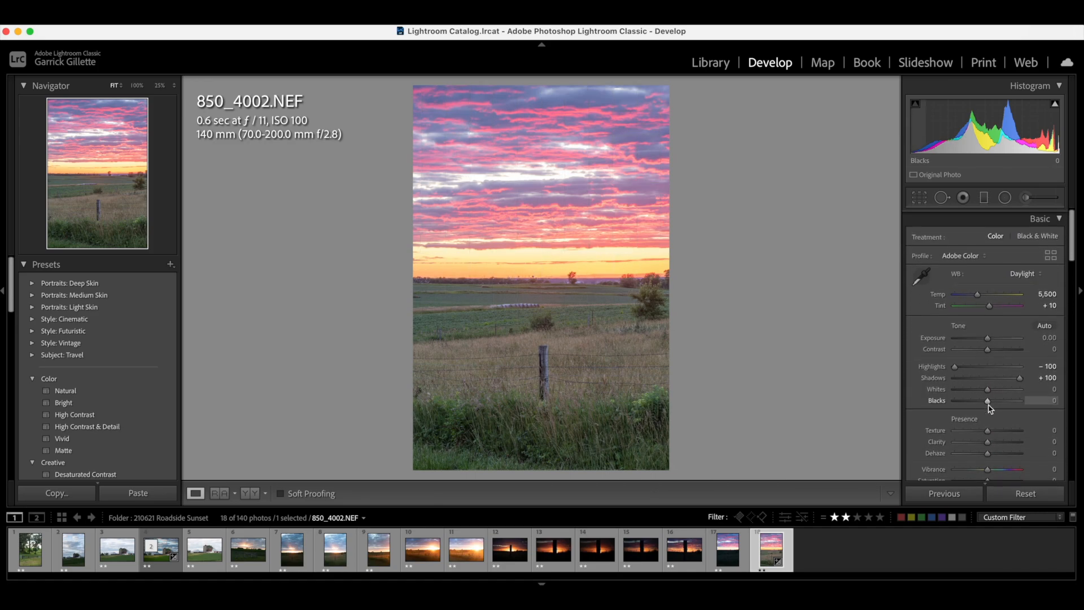
key(alt)
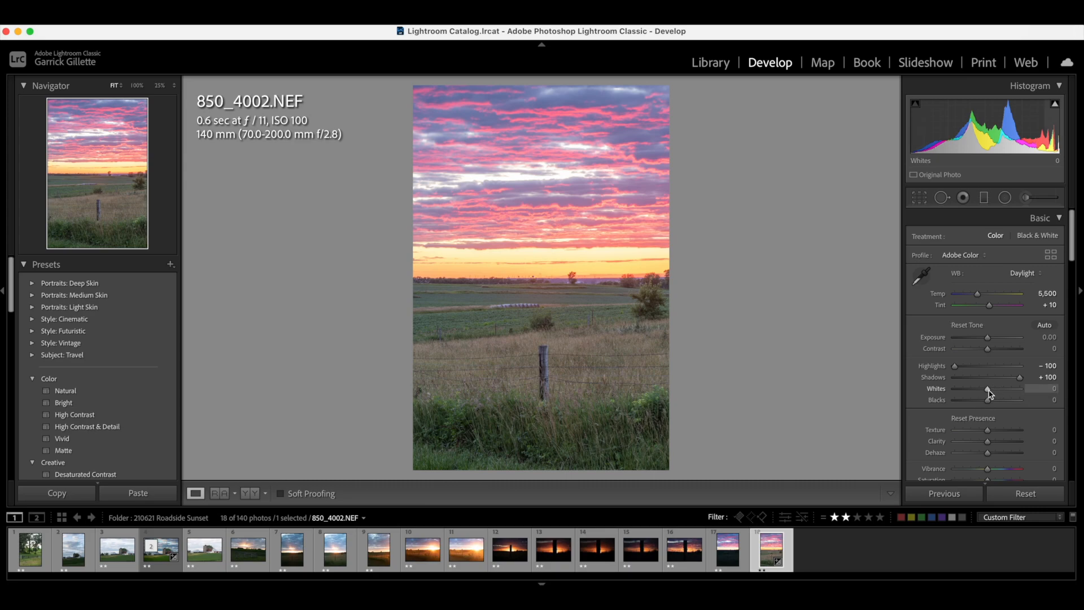
alt+click(988, 390)
drag(987, 389, 991, 390)
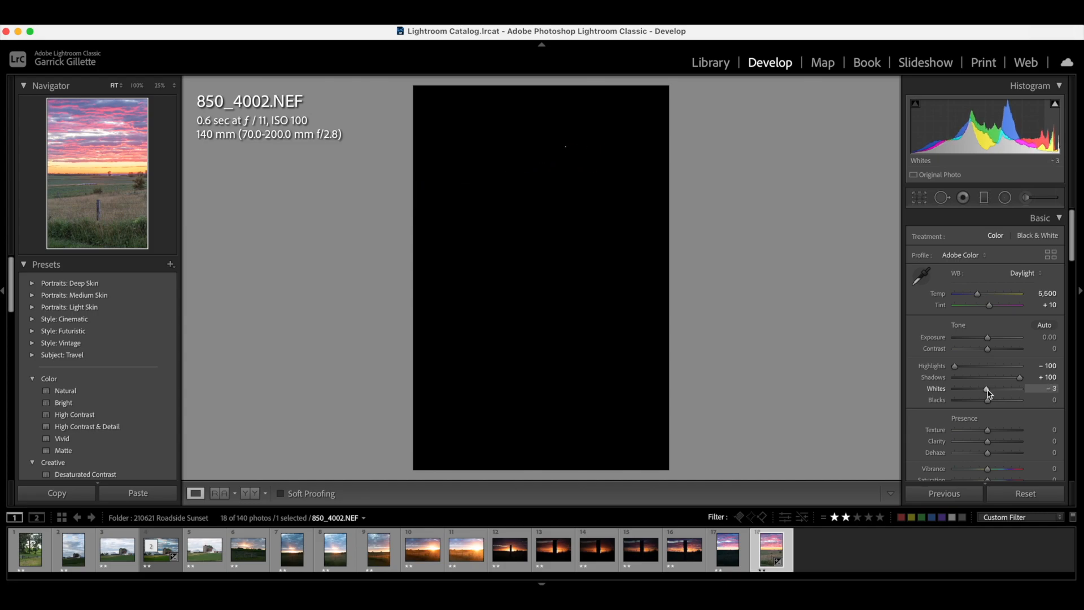
drag(987, 393, 987, 393)
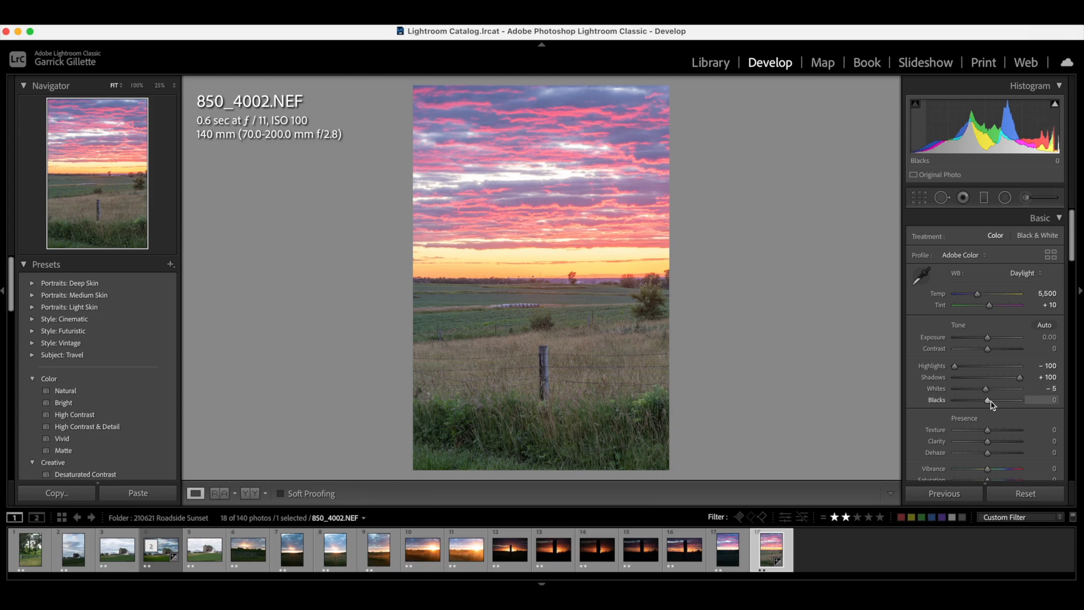
drag(987, 402, 961, 403)
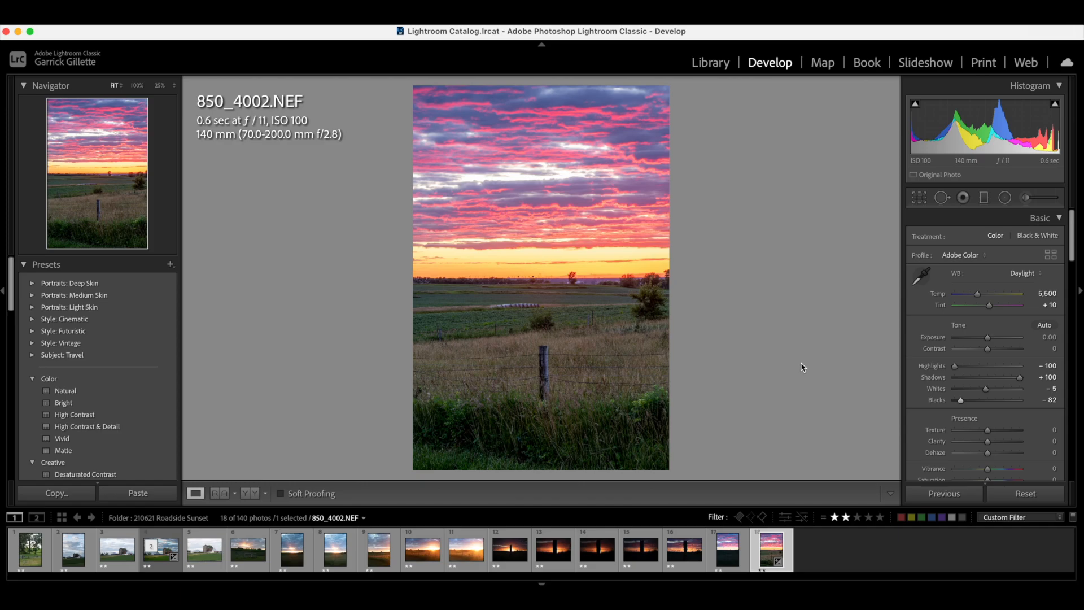
- Add a Highlight Priority post-crop vignette with an Amount of -9 to the sunset photo
scroll(942, 403, down, 15)
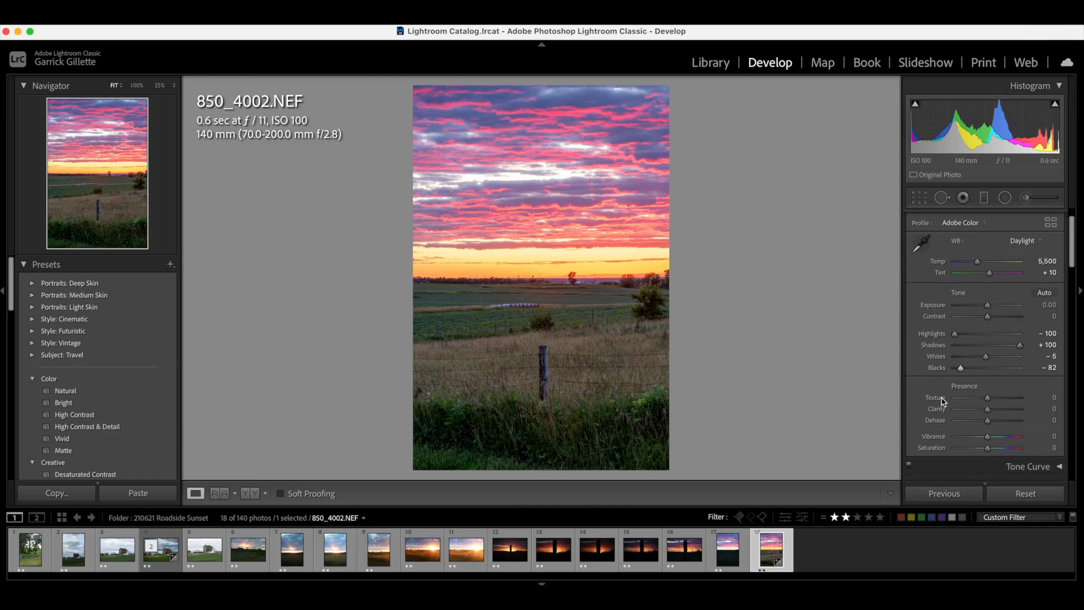
scroll(941, 403, down, 6)
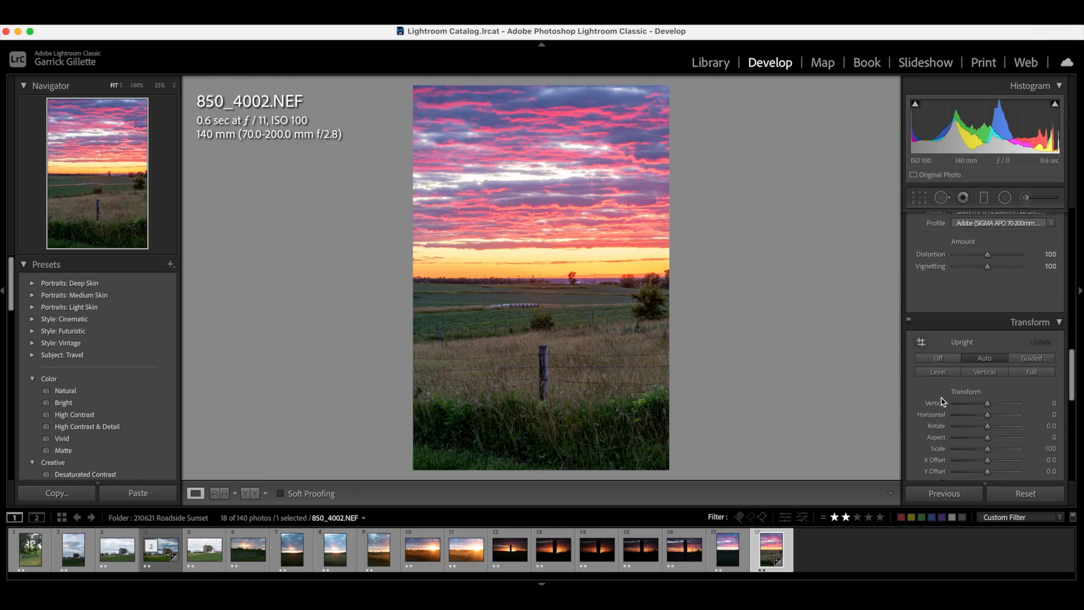
scroll(954, 398, down, 5)
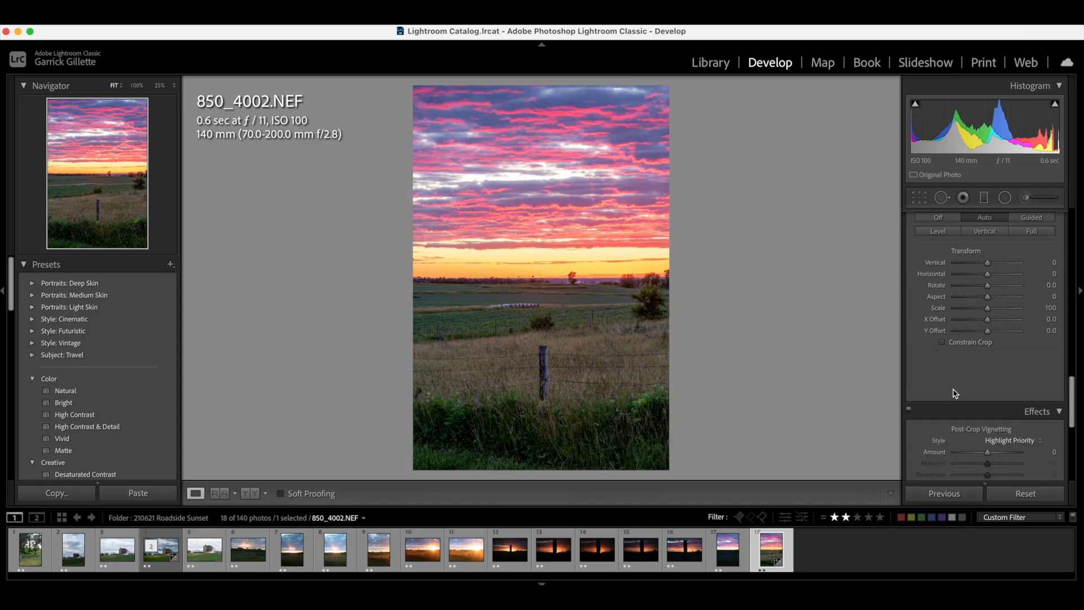
drag(988, 394, 986, 397)
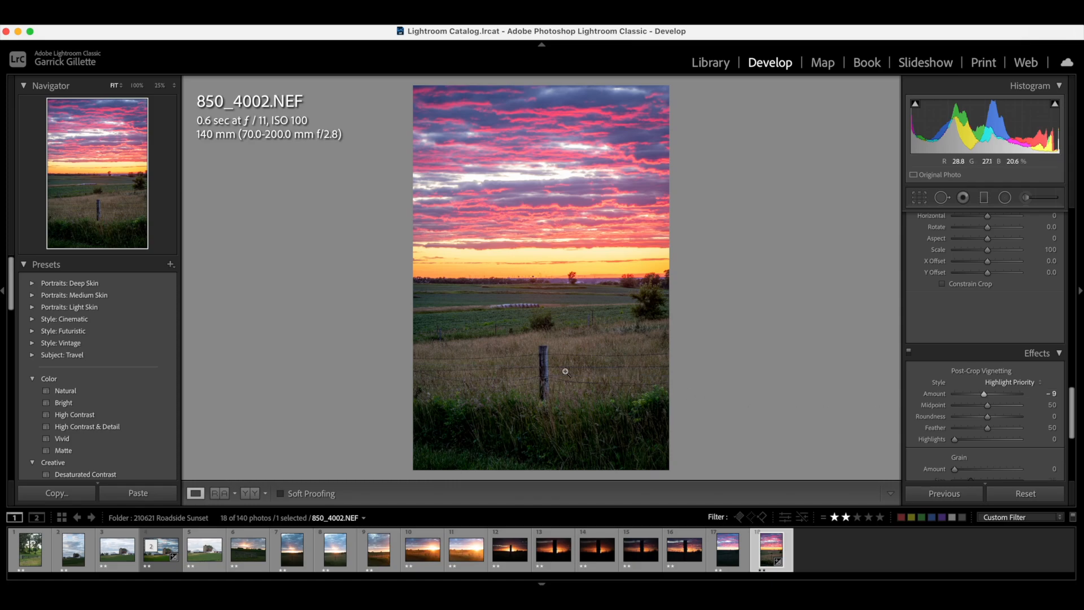
- Inspect the fence post, hay bales and horizon of the sunset photo at 100%, and return to the fitted view
click(532, 369)
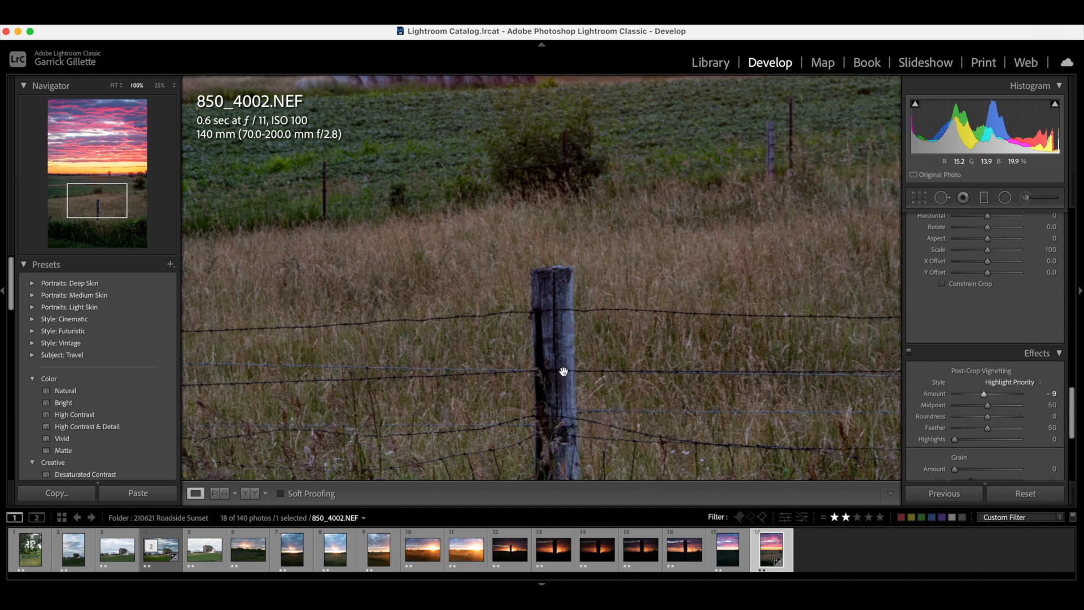
click(568, 372)
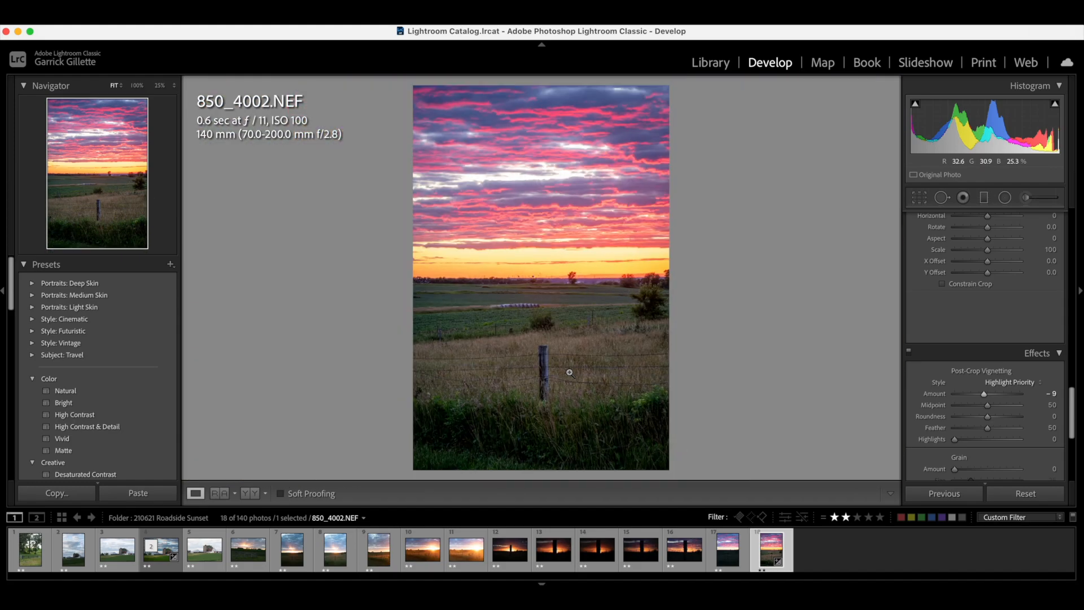
click(521, 305)
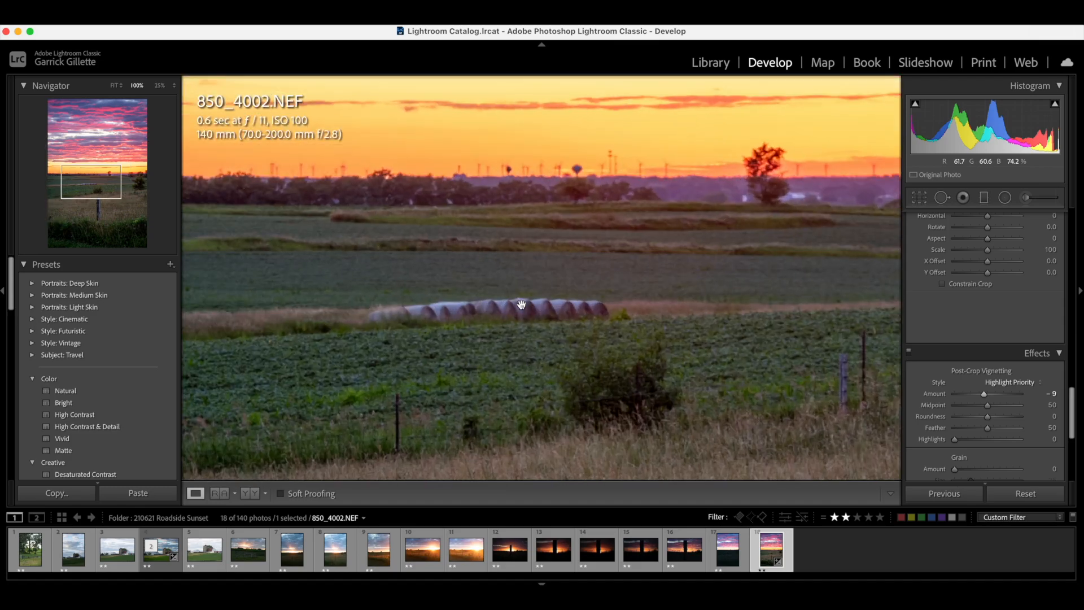
click(553, 312)
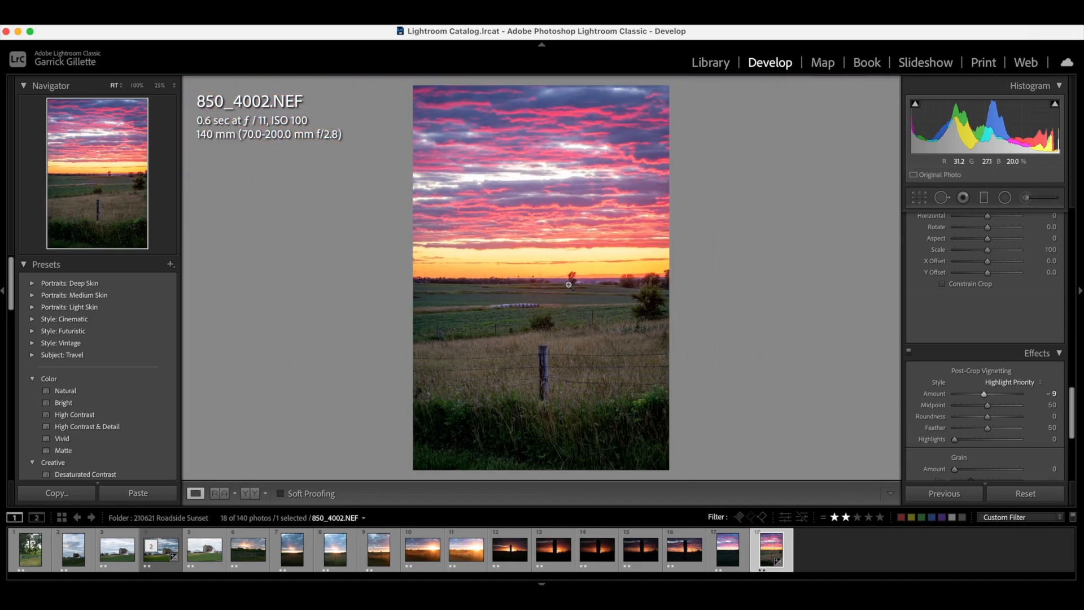
click(515, 307)
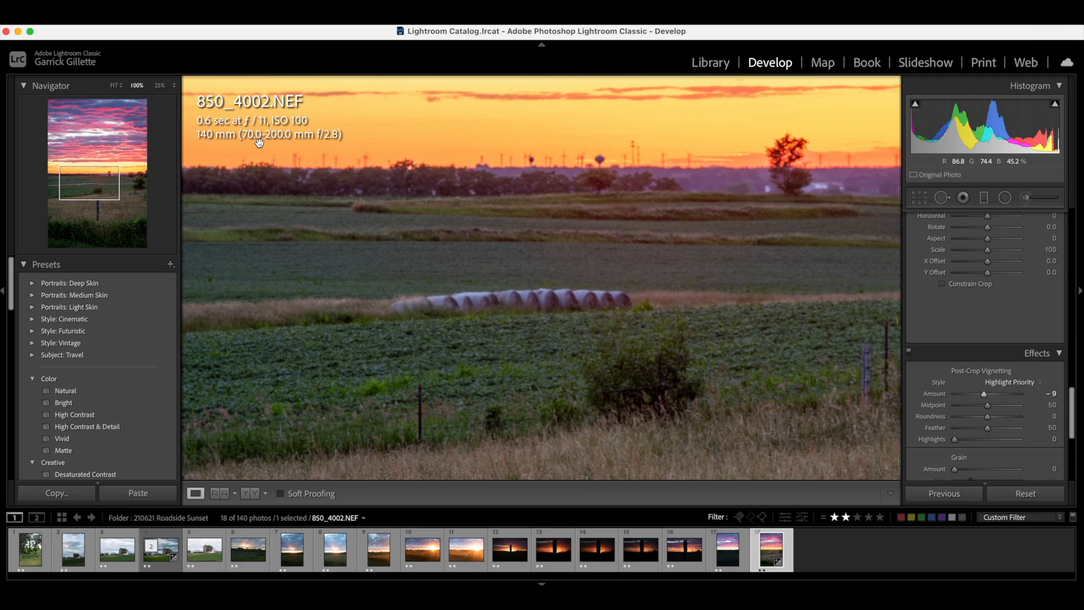
drag(692, 273, 665, 339)
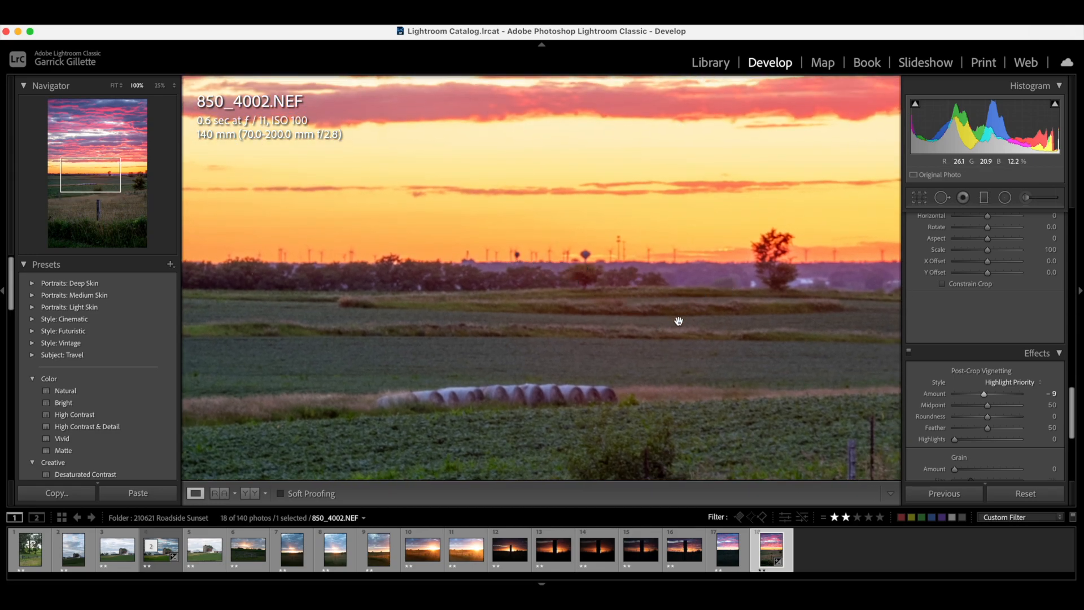
click(578, 336)
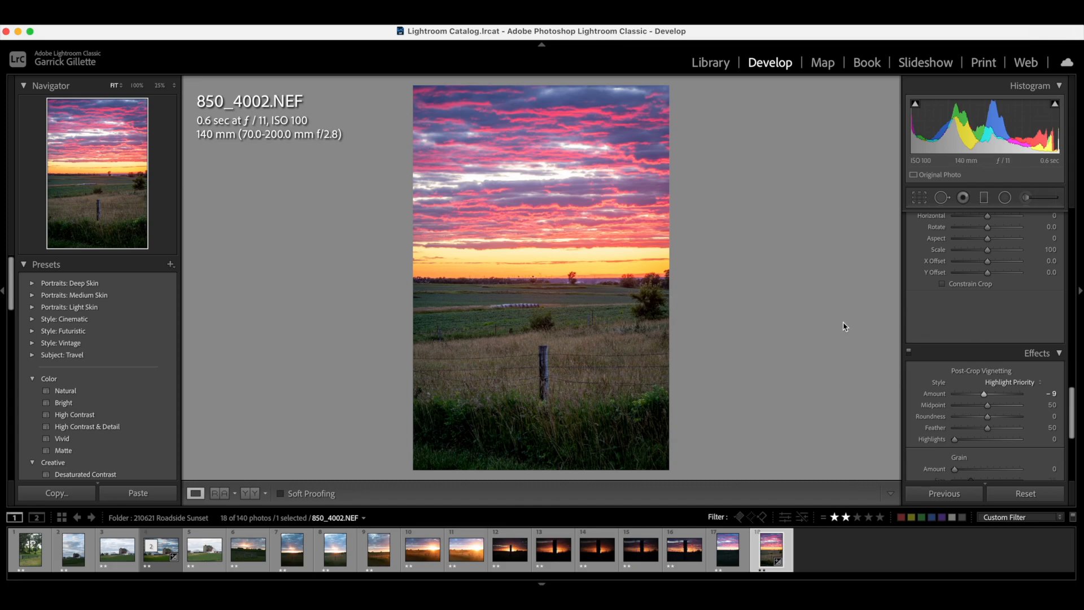
- Look over the Basic and Detail settings of 850_4002.NEF and raise its rating to three stars
scroll(1012, 326, up, 10)
scroll(1011, 328, up, 5)
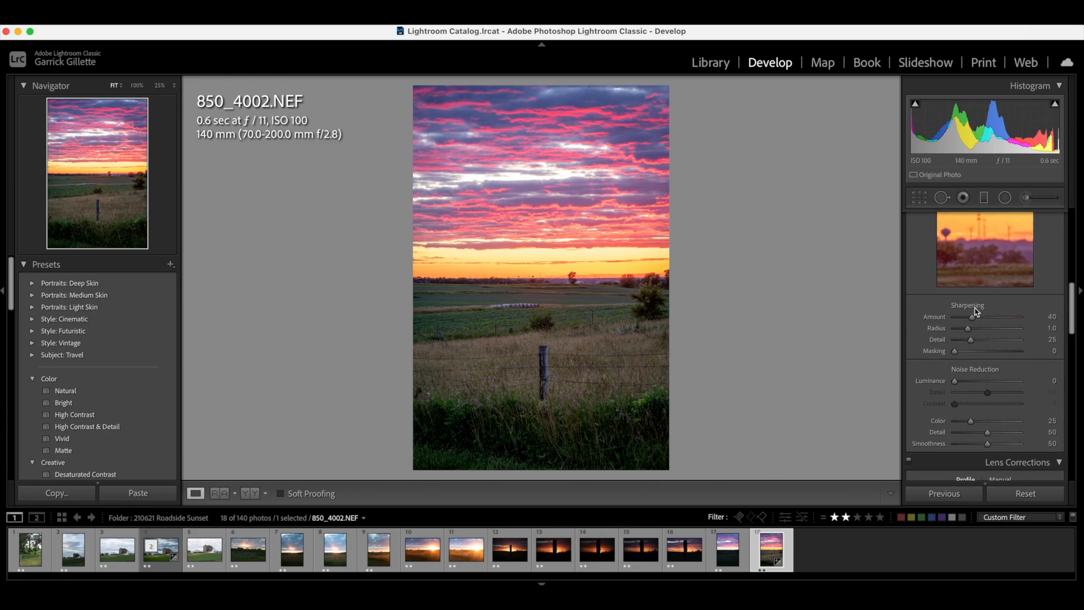
scroll(979, 315, up, 8)
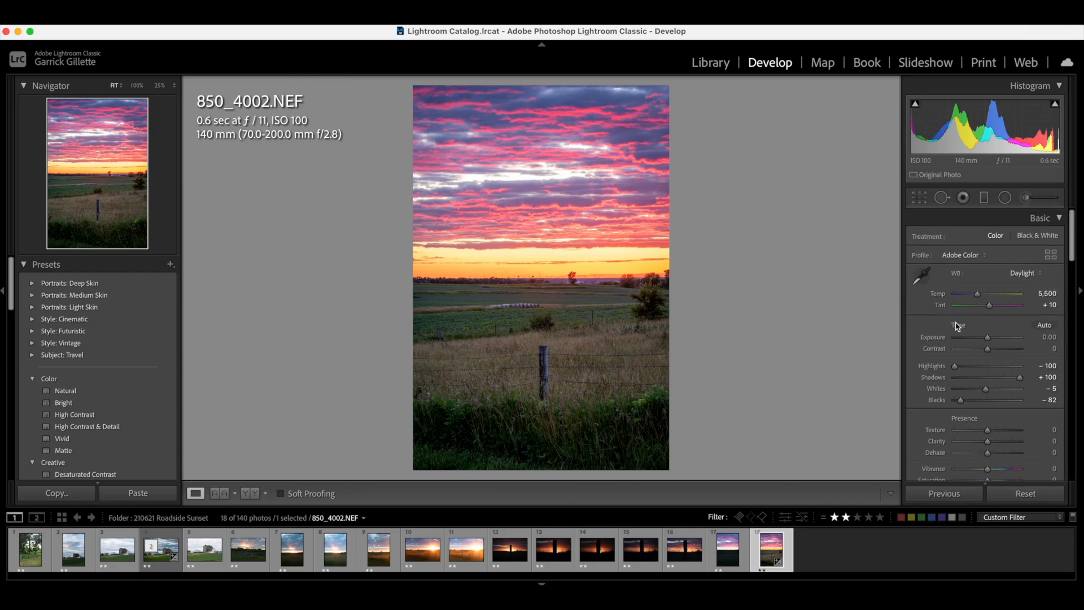
scroll(975, 341, down, 10)
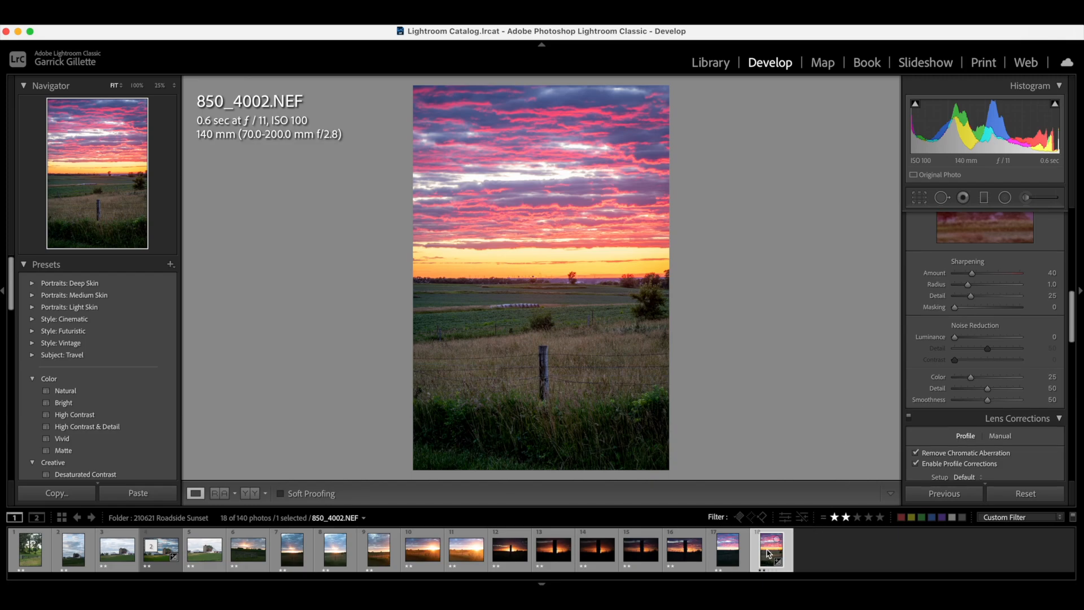
key(3)
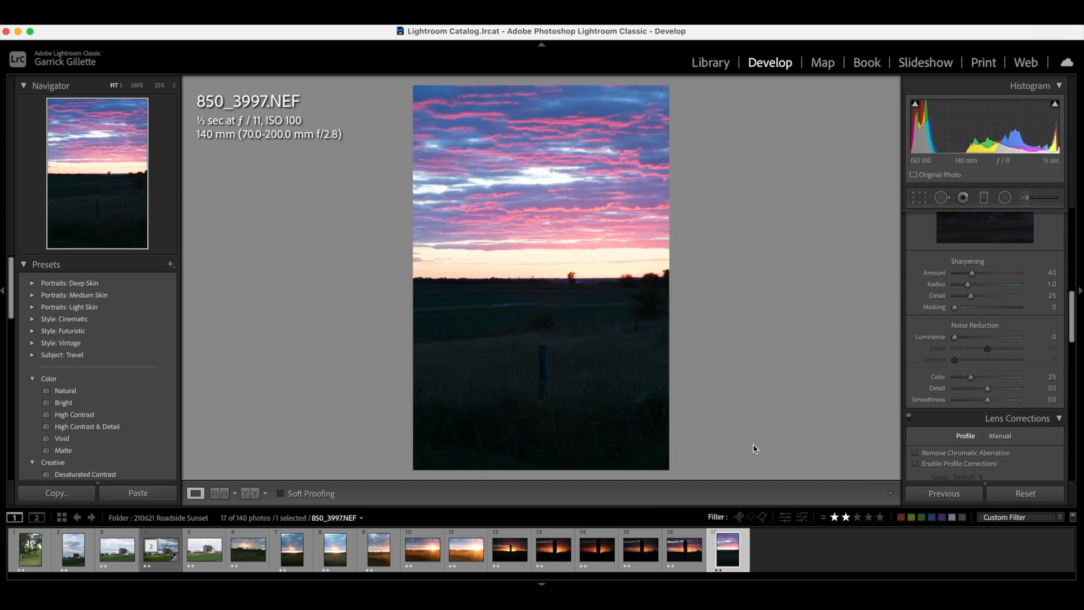
- Compare candidates 850_3947.NEF, 850_3949.NEF, 850_3942.NEF and 850_3907.NEF, leaving 850_3947.NEF selected
click(291, 568)
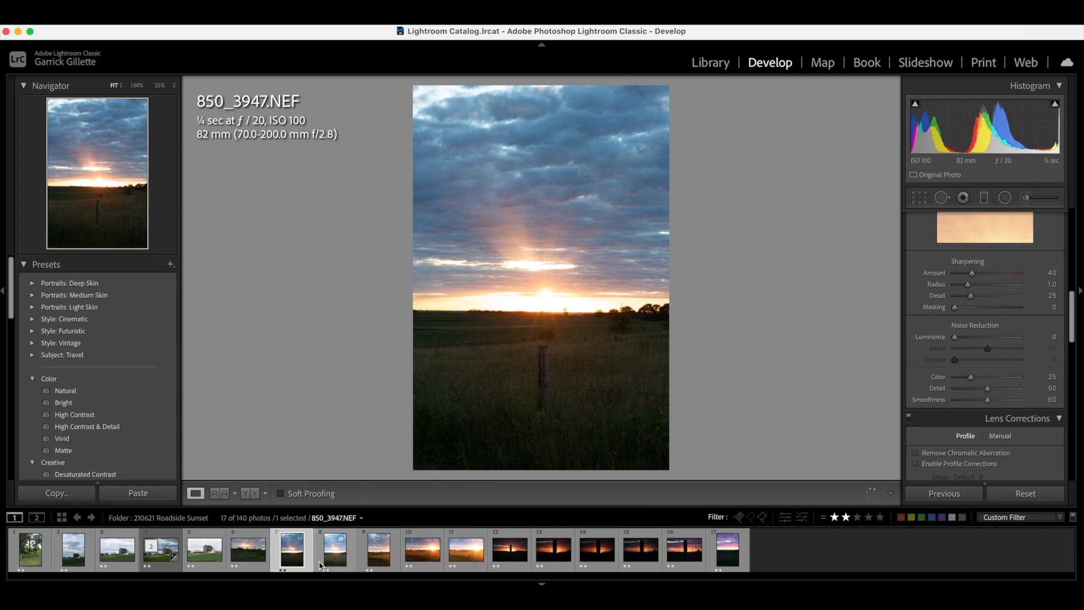
click(339, 559)
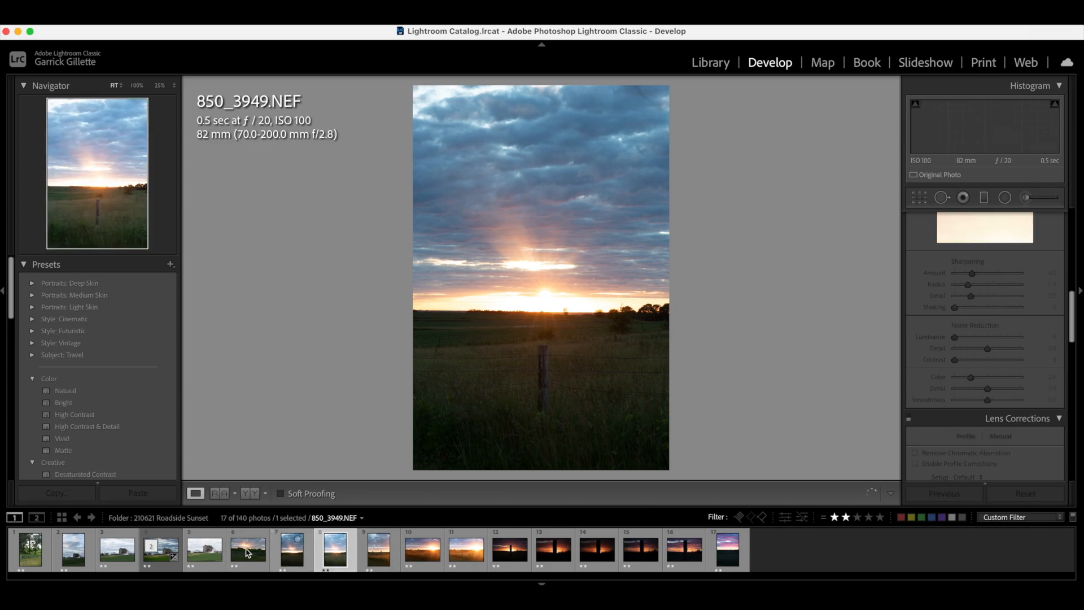
click(247, 553)
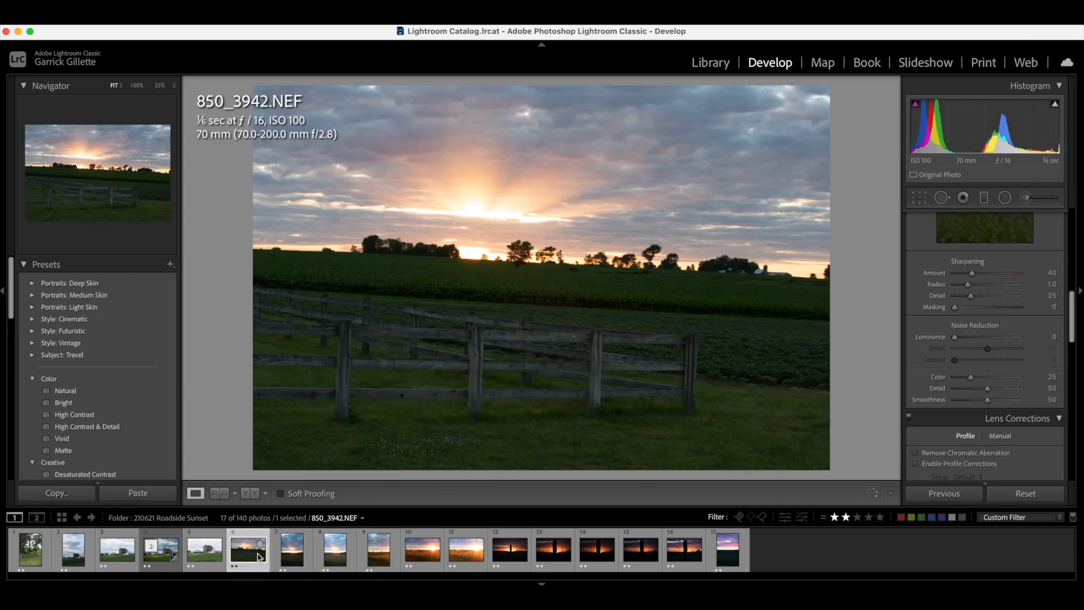
click(206, 554)
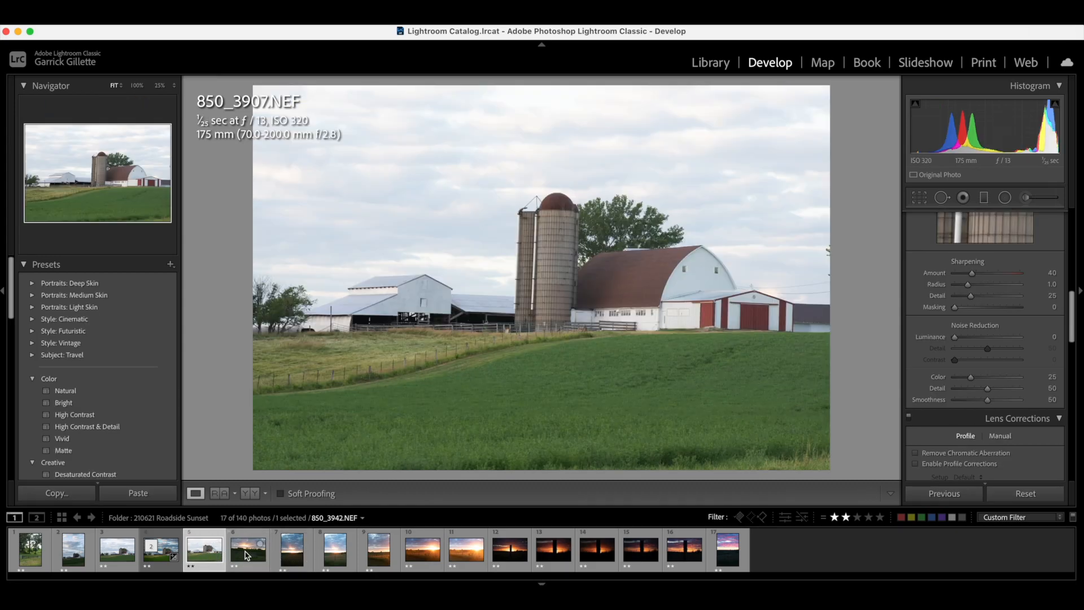
click(247, 555)
click(293, 556)
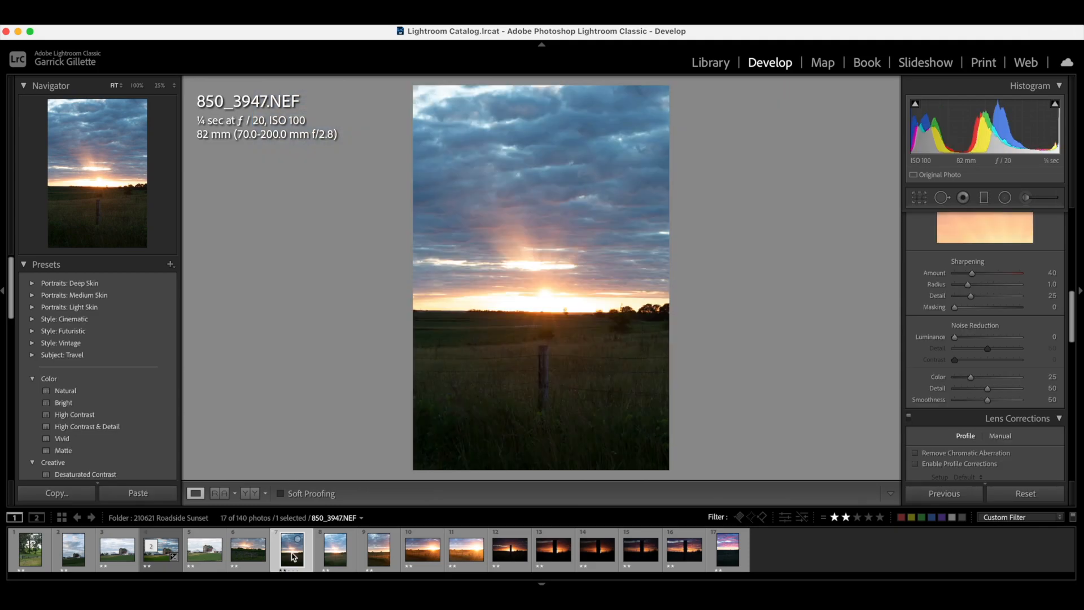